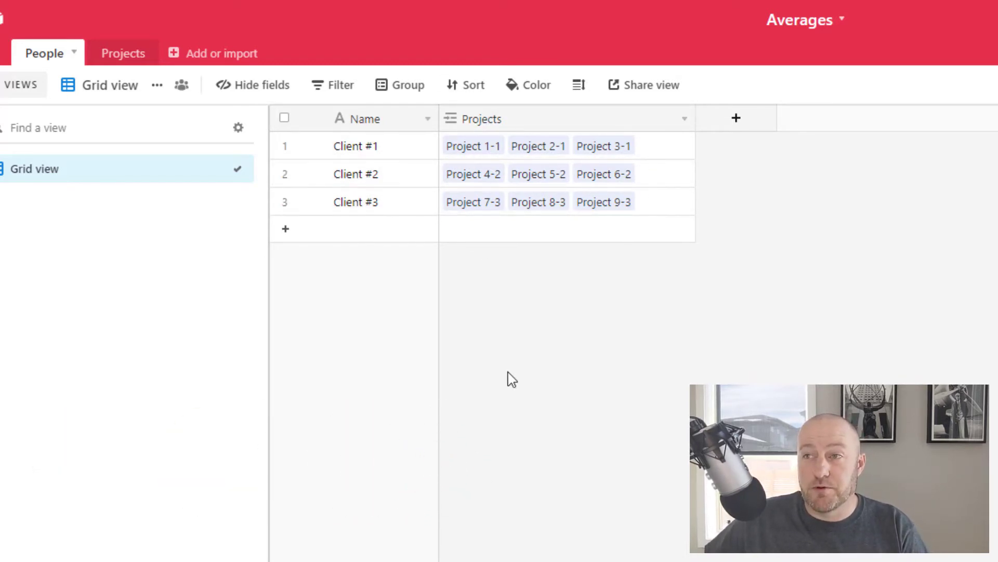
# - Open the Projects table grouped by client, with Tasks and Days summed per client
pyautogui.click(124, 55)
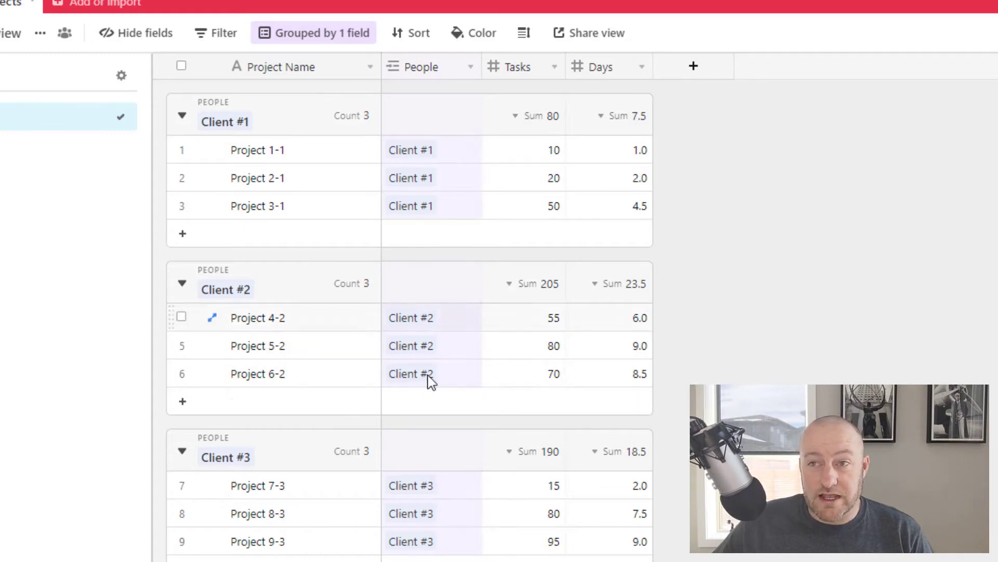
# - Bring up the aggregation choices for Client #2's Days group total (Sum 23.5)
pyautogui.click(626, 324)
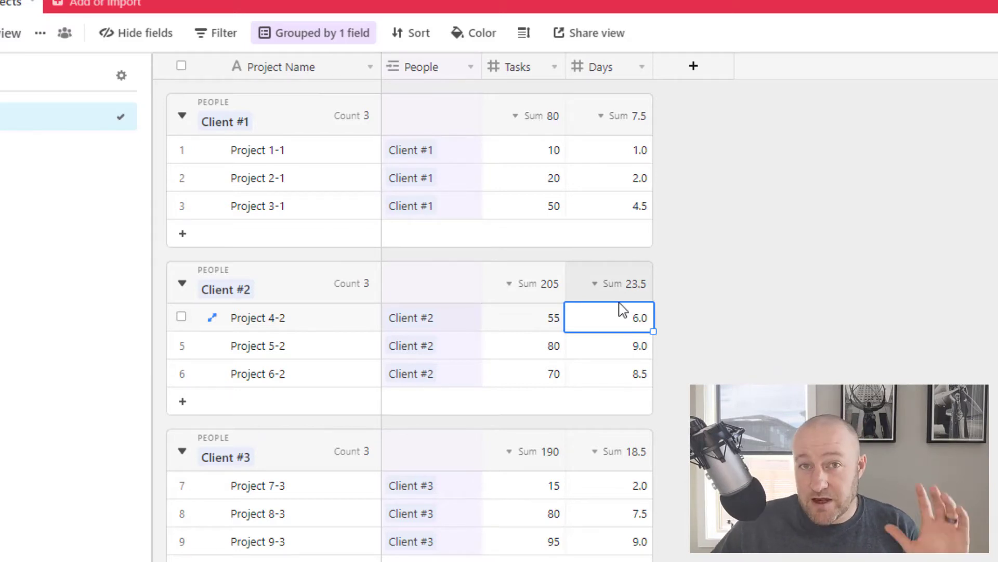
pyautogui.click(624, 286)
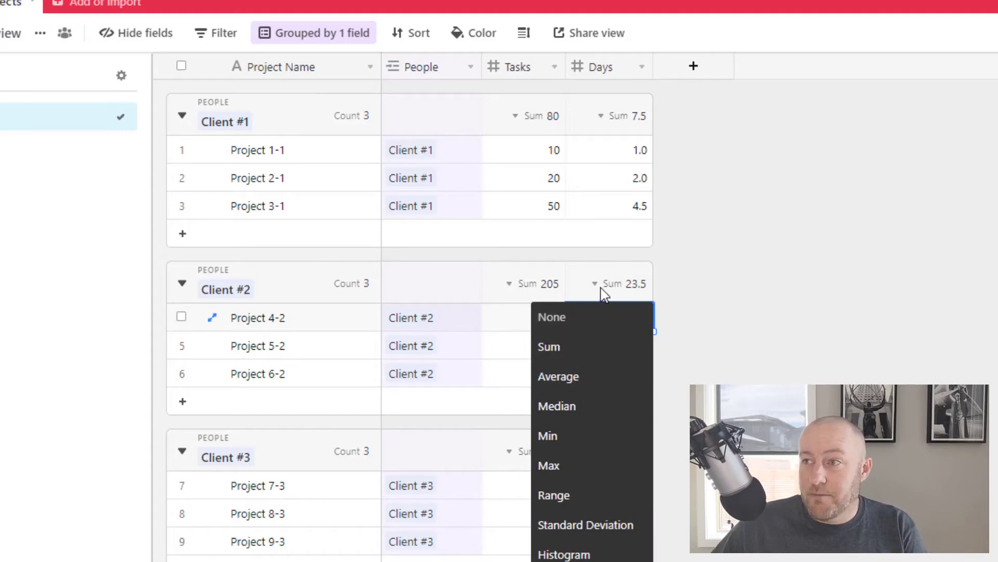
pyautogui.click(790, 302)
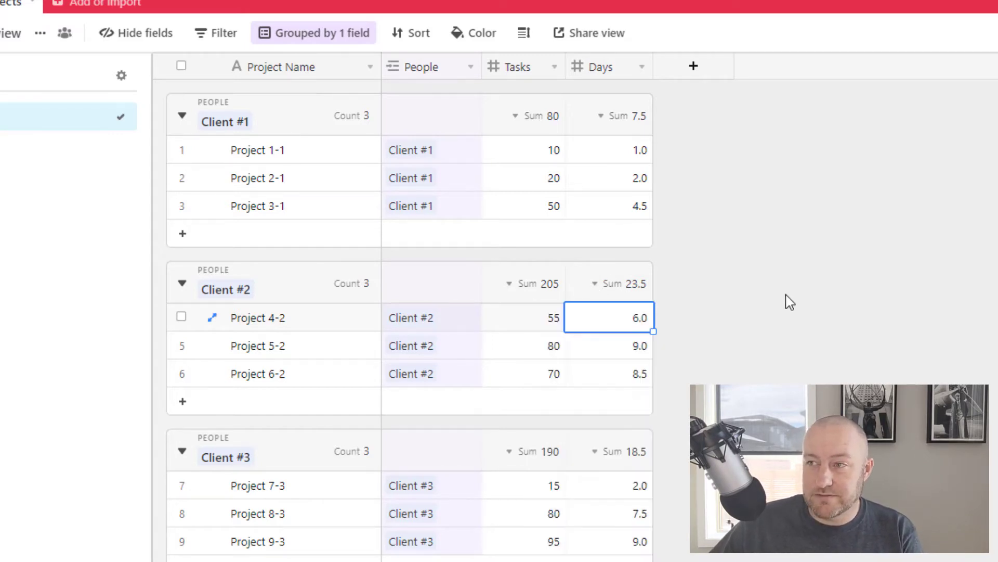
pyautogui.click(609, 288)
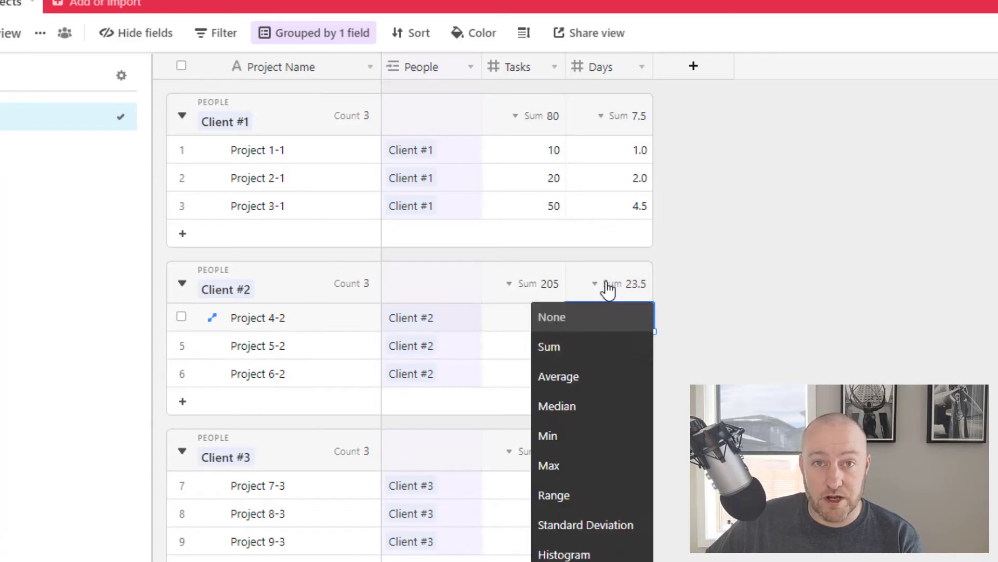
# - Switch the Days group totals to Average after briefly trying Median, then go to People
pyautogui.click(556, 384)
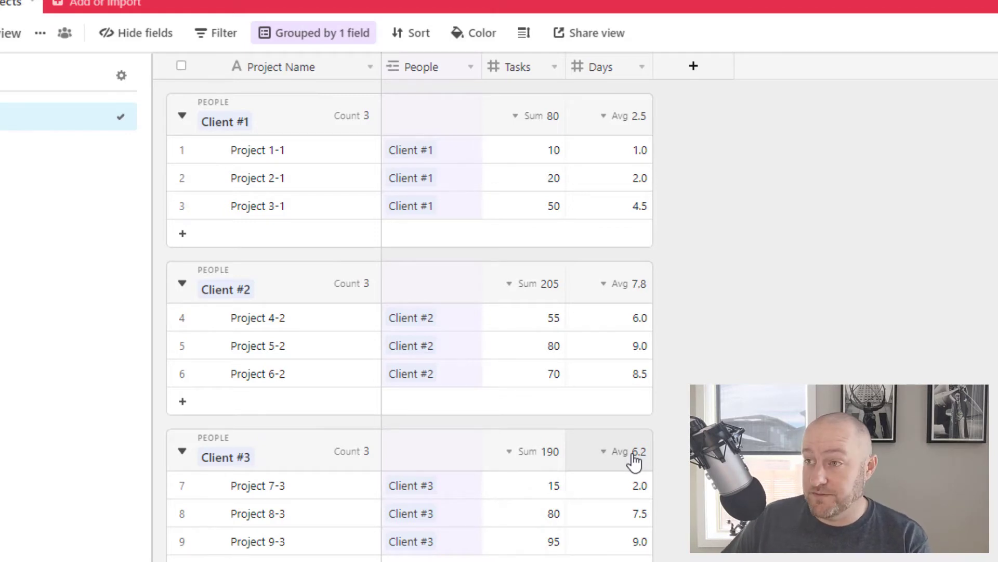
pyautogui.click(635, 460)
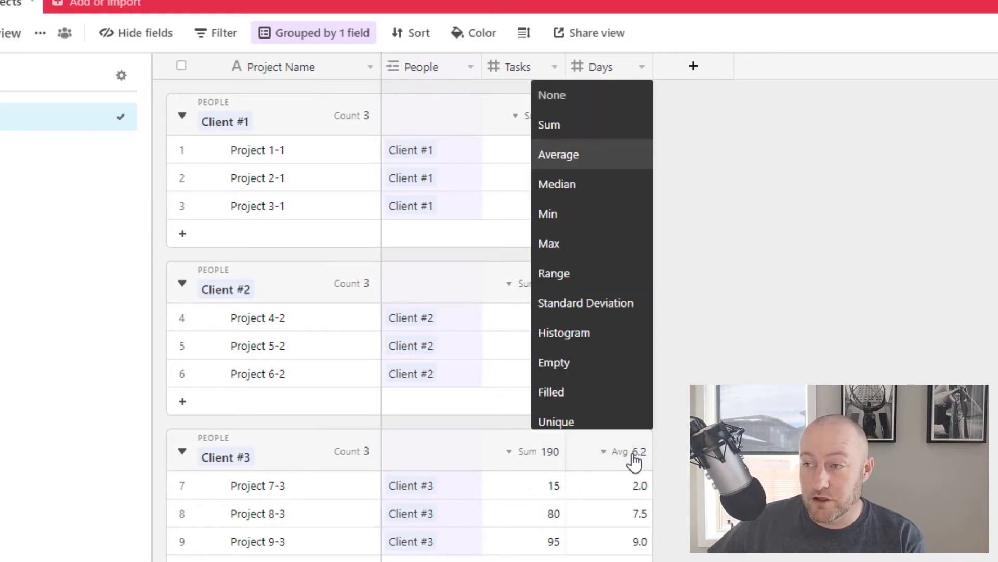
pyautogui.click(564, 191)
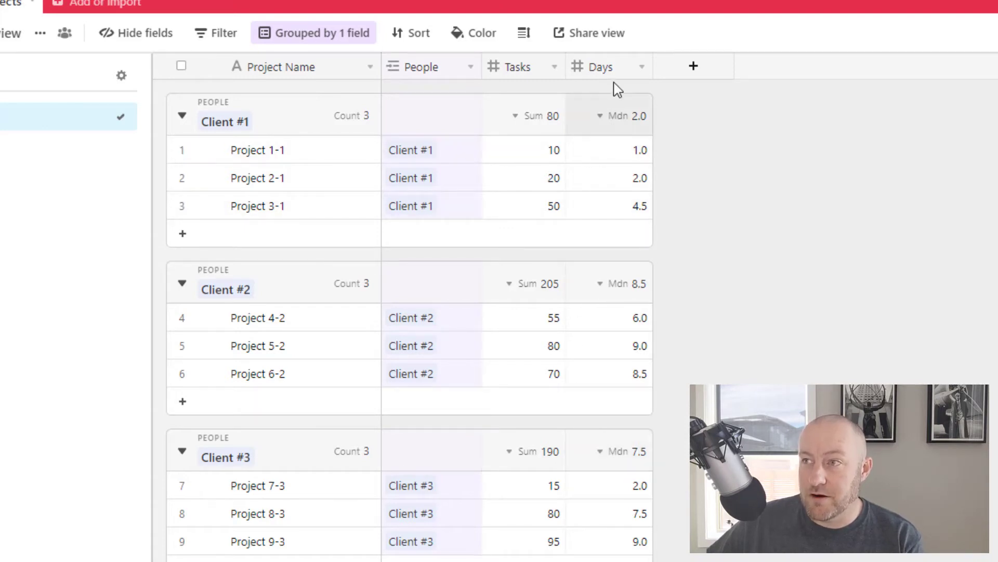
pyautogui.click(612, 288)
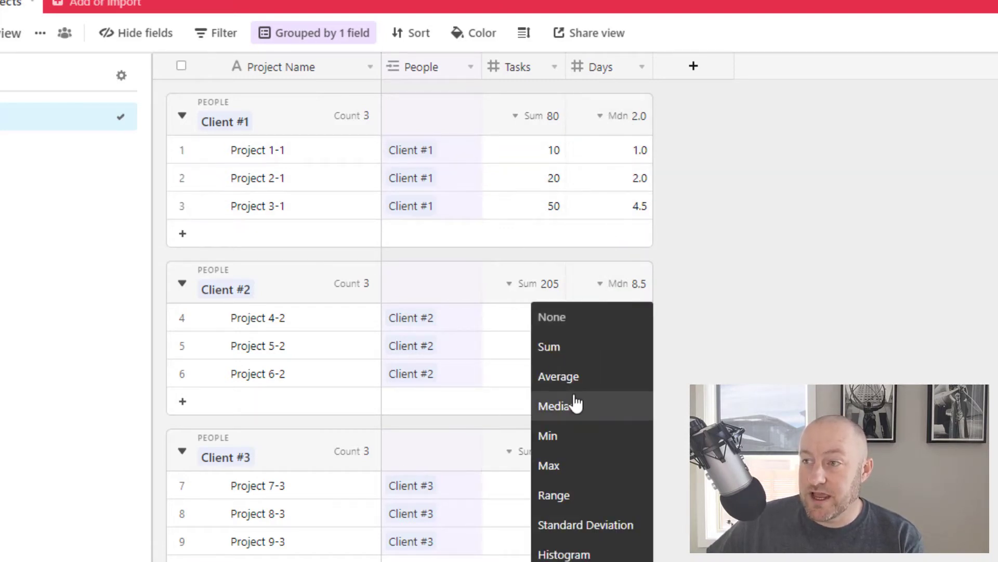
pyautogui.click(578, 375)
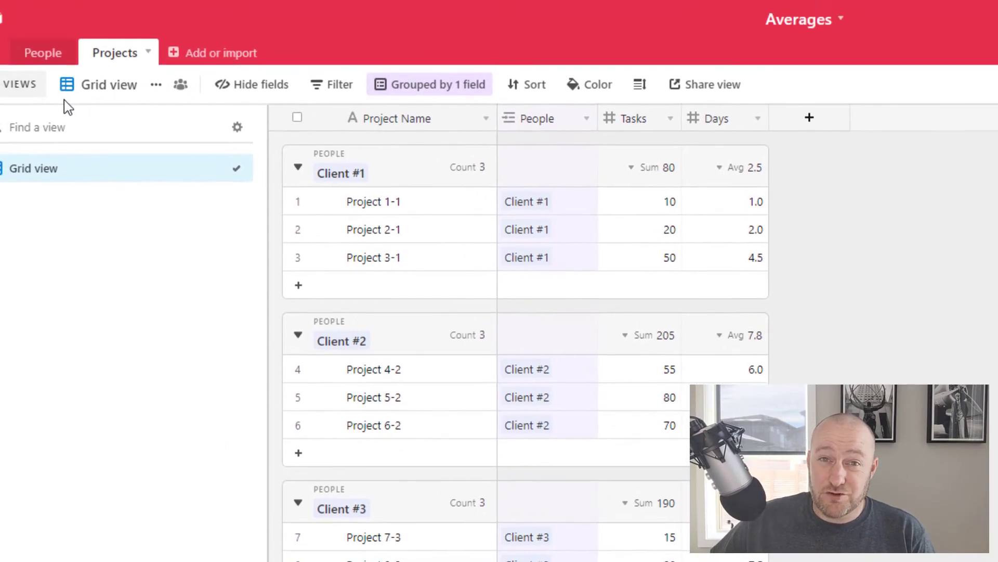
pyautogui.click(726, 172)
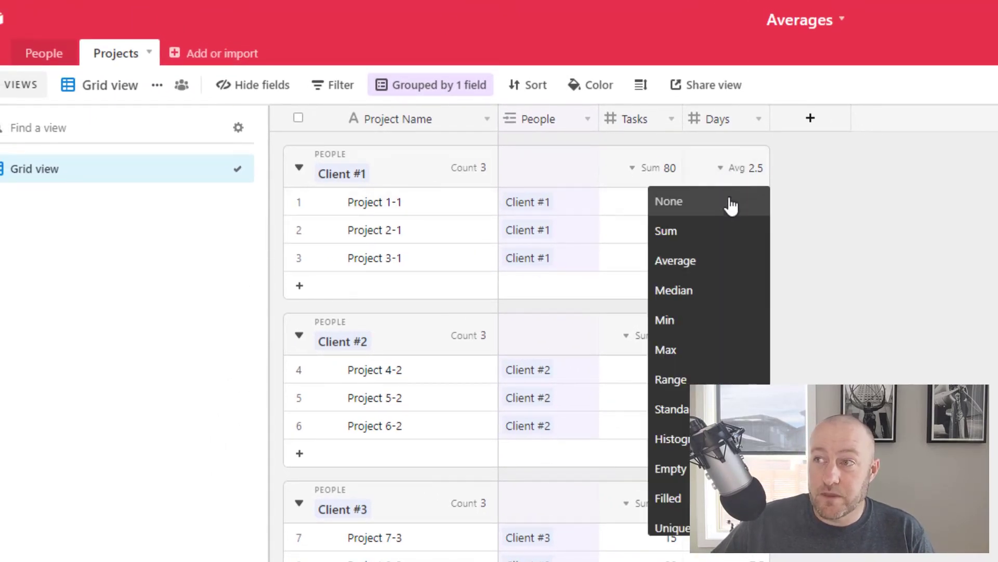
pyautogui.click(909, 246)
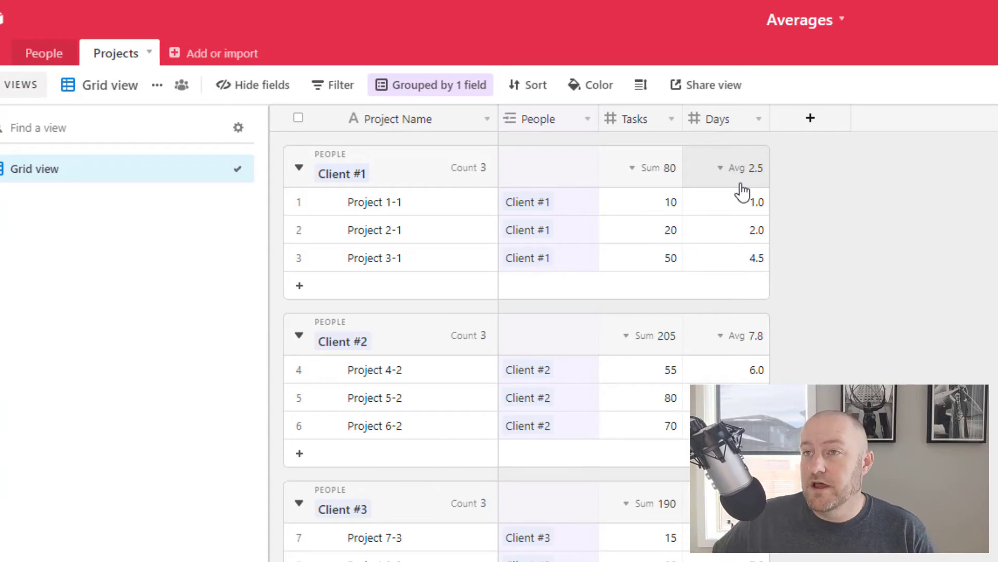
pyautogui.click(37, 54)
# - Add a Rollup field that averages linked Projects' Days with AVERAGE
pyautogui.click(736, 118)
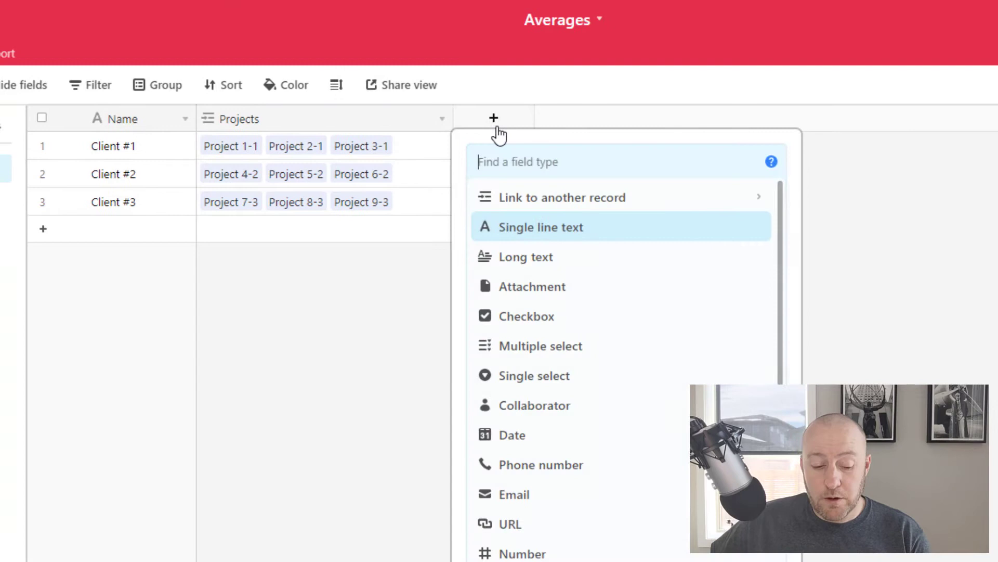
pyautogui.write('roll')
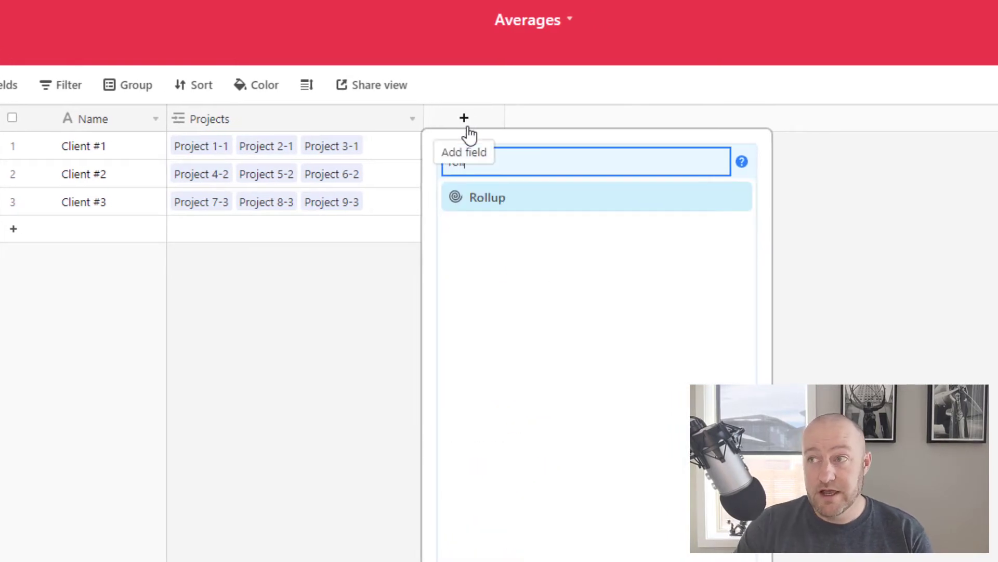
pyautogui.click(492, 203)
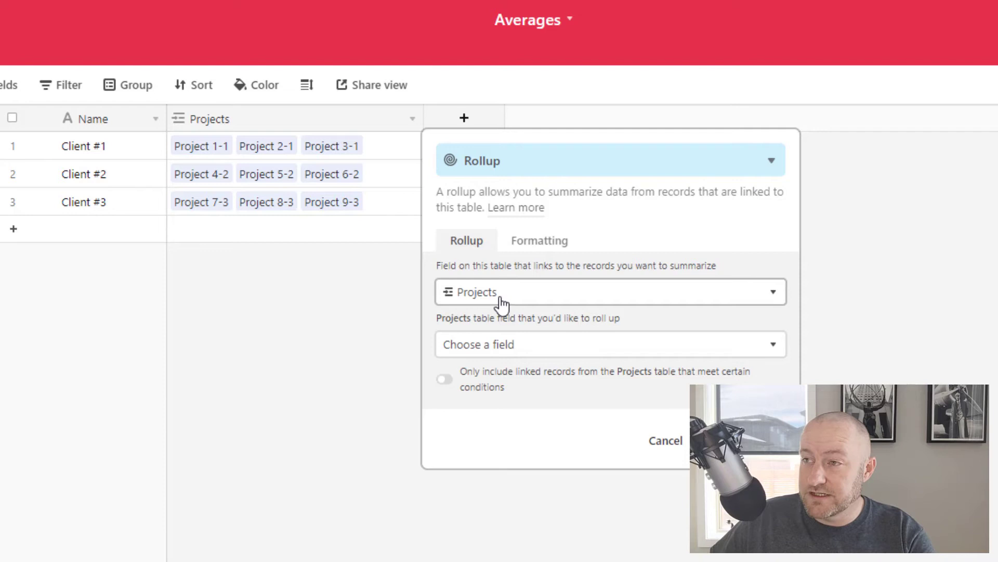
pyautogui.click(518, 351)
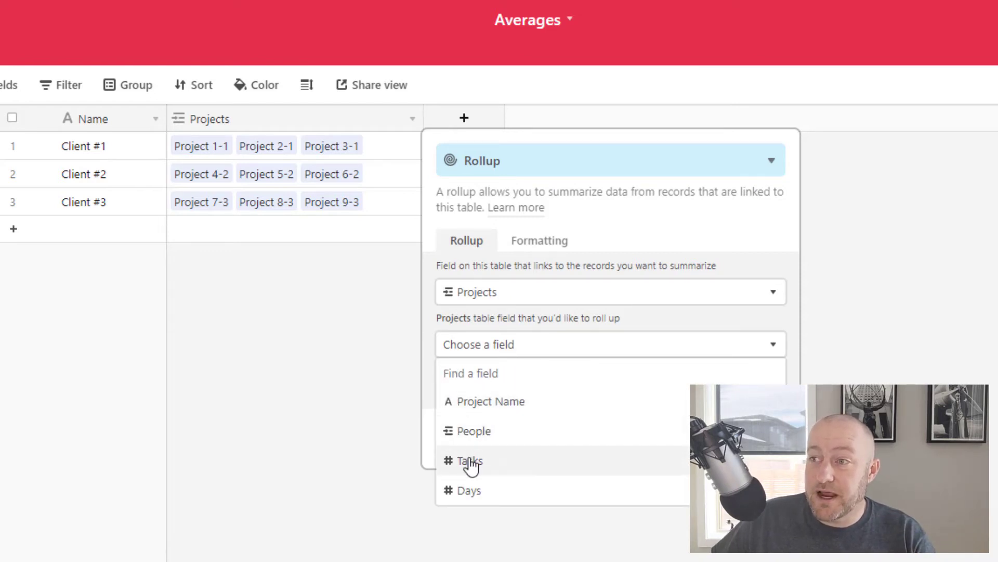
pyautogui.click(476, 492)
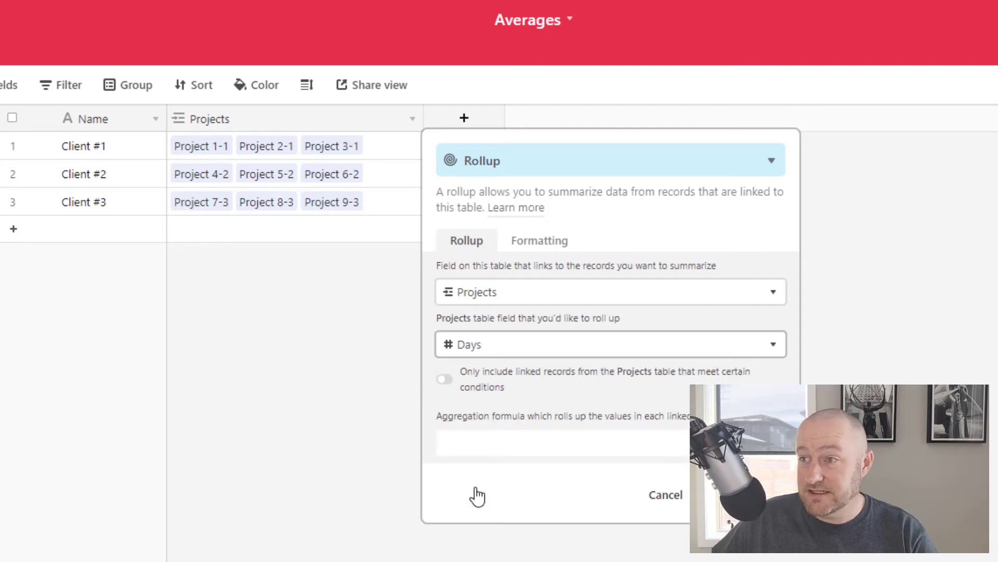
pyautogui.click(471, 452)
pyautogui.write('a')
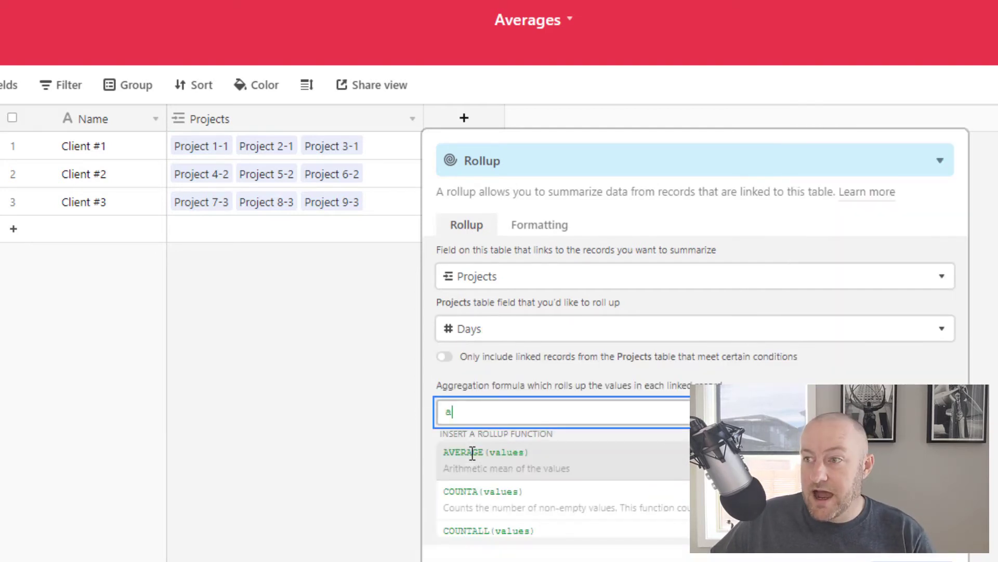
pyautogui.write('ver')
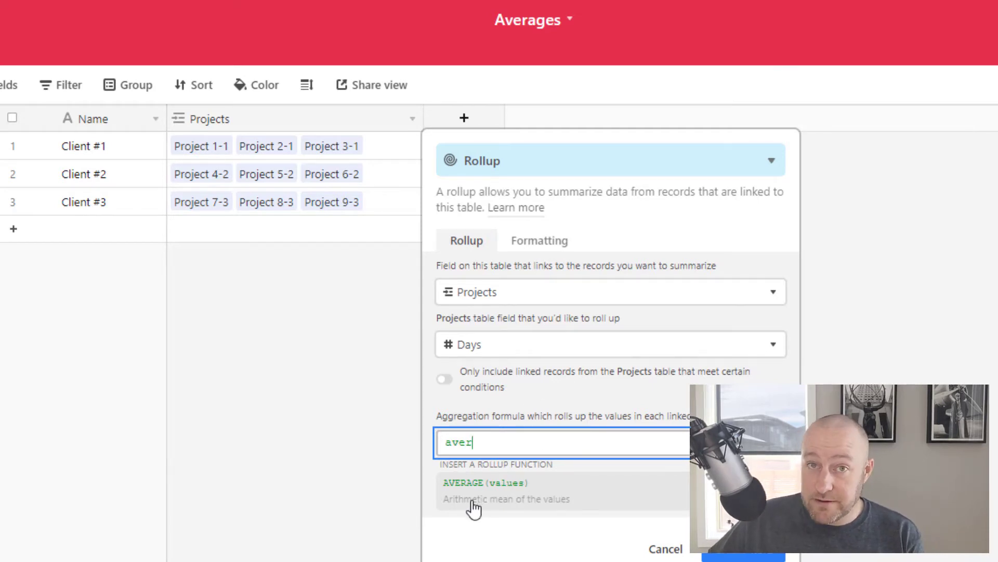
pyautogui.click(474, 501)
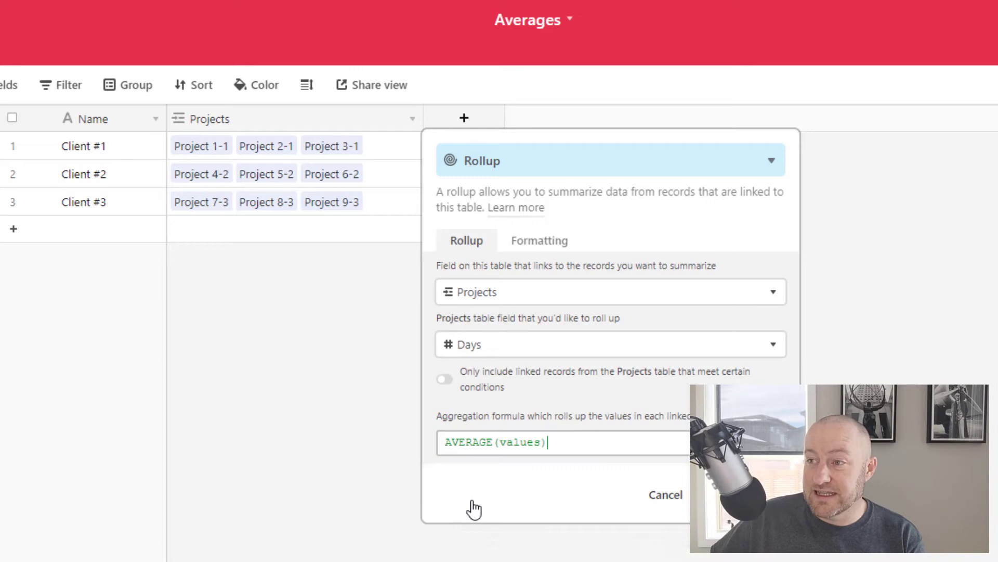
# - Format the rollup to 1.000 precision and create the field (2.500, 7.833, 6.167)
pyautogui.click(537, 252)
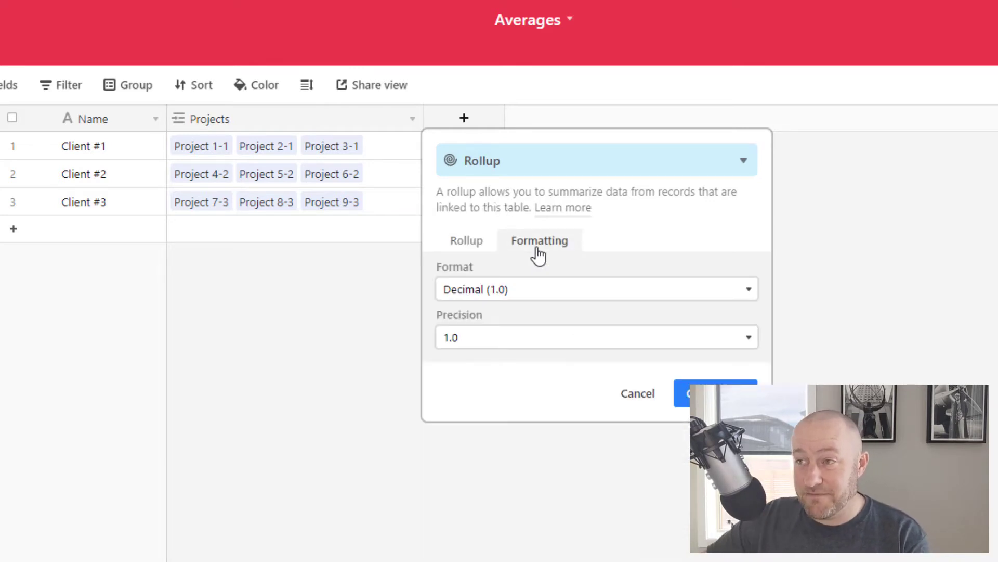
pyautogui.click(486, 344)
pyautogui.click(473, 405)
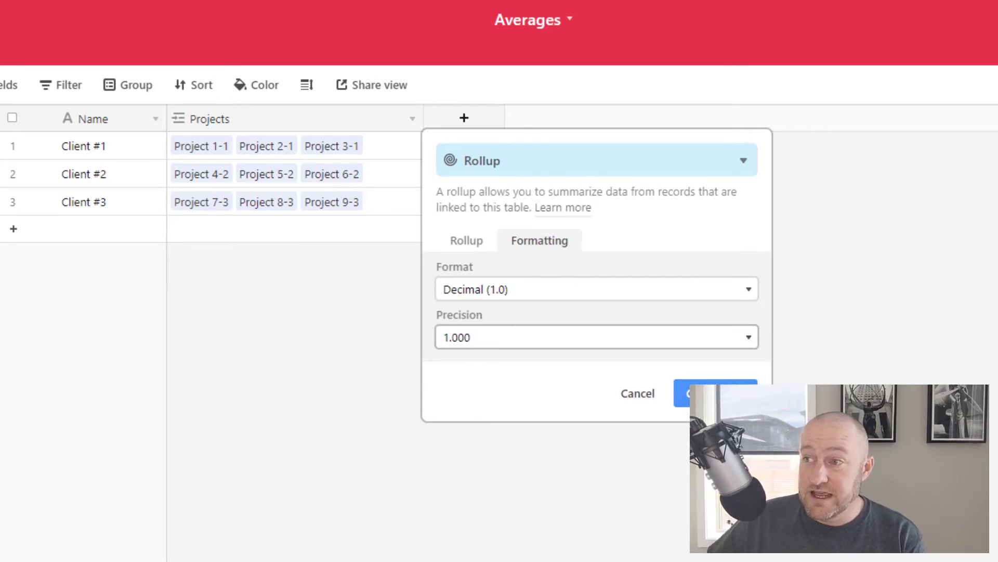
pyautogui.click(715, 394)
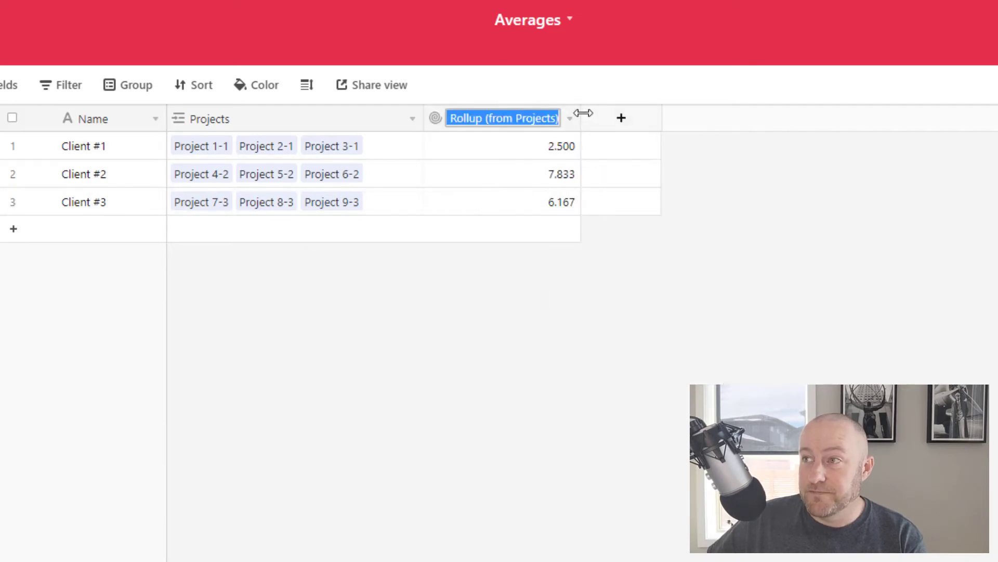
# - Rename the rollup column 'Average of Days' and narrow it to fit its values
pyautogui.moveTo(583, 113); pyautogui.dragTo(631, 118)
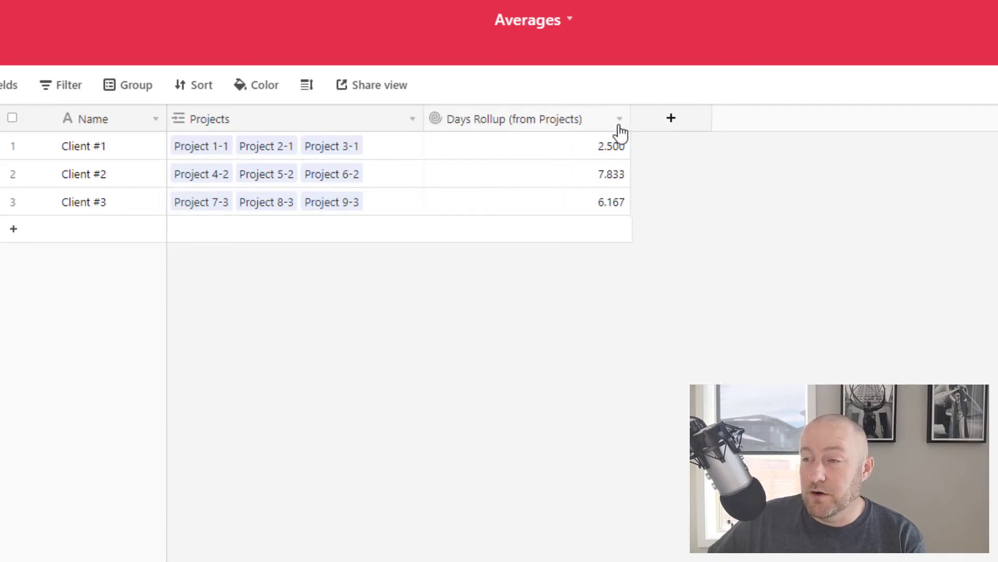
pyautogui.doubleClick(543, 128)
pyautogui.write('Average of Days')
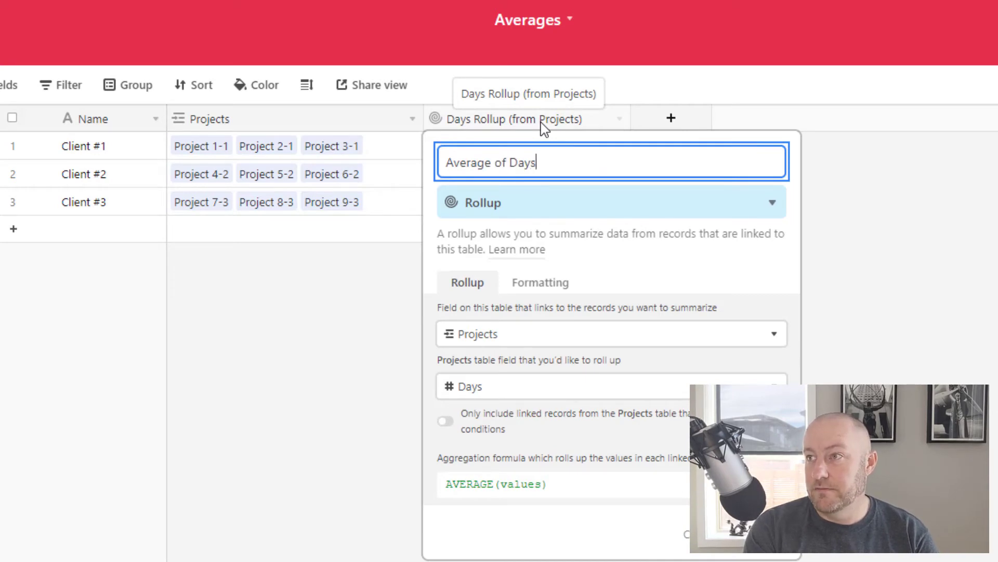
pyautogui.press('Return')
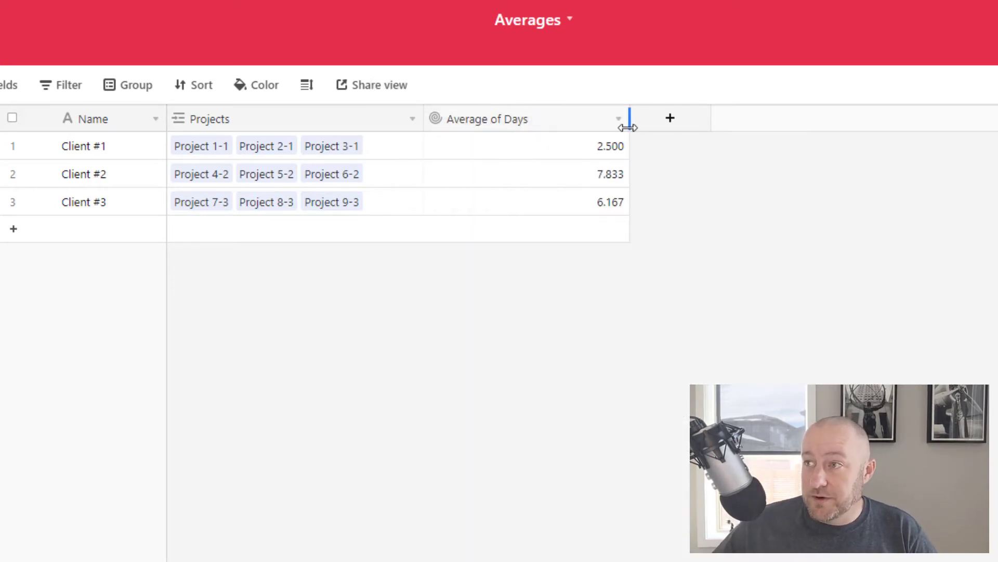
pyautogui.moveTo(628, 127); pyautogui.dragTo(566, 125)
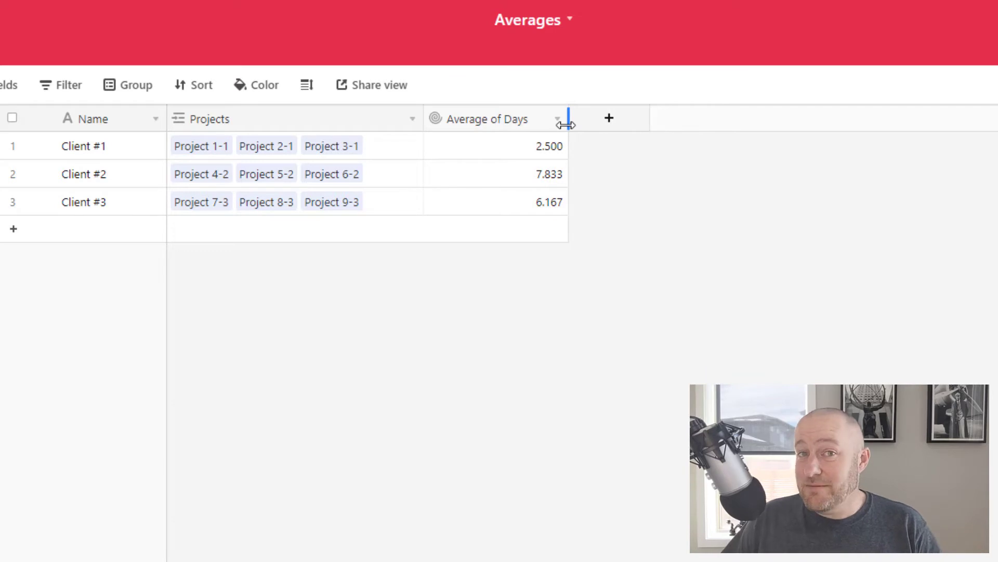
pyautogui.click(519, 153)
pyautogui.click(510, 176)
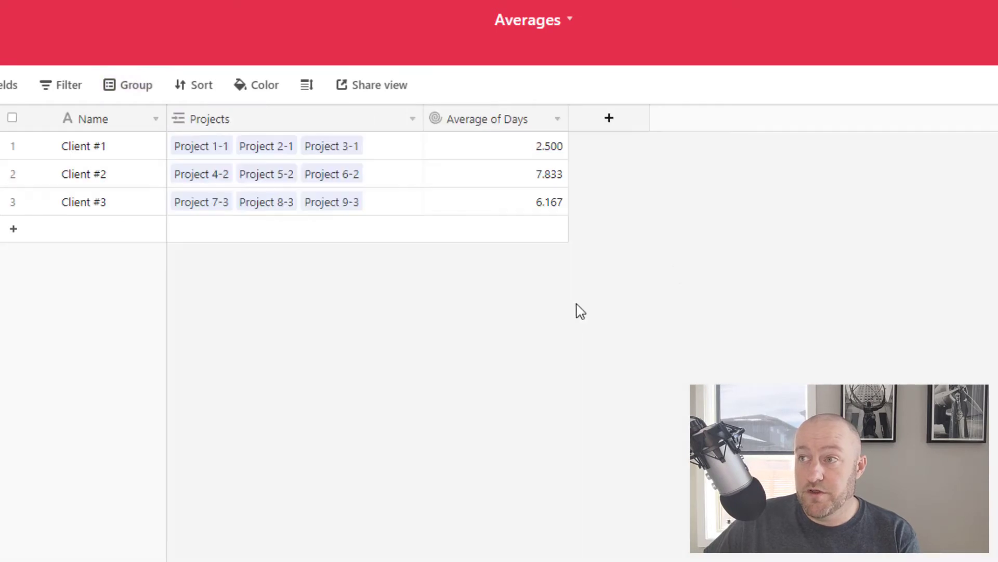
# - Select the three Average of Days values, then select Client #1's record
pyautogui.moveTo(535, 156); pyautogui.dragTo(523, 217)
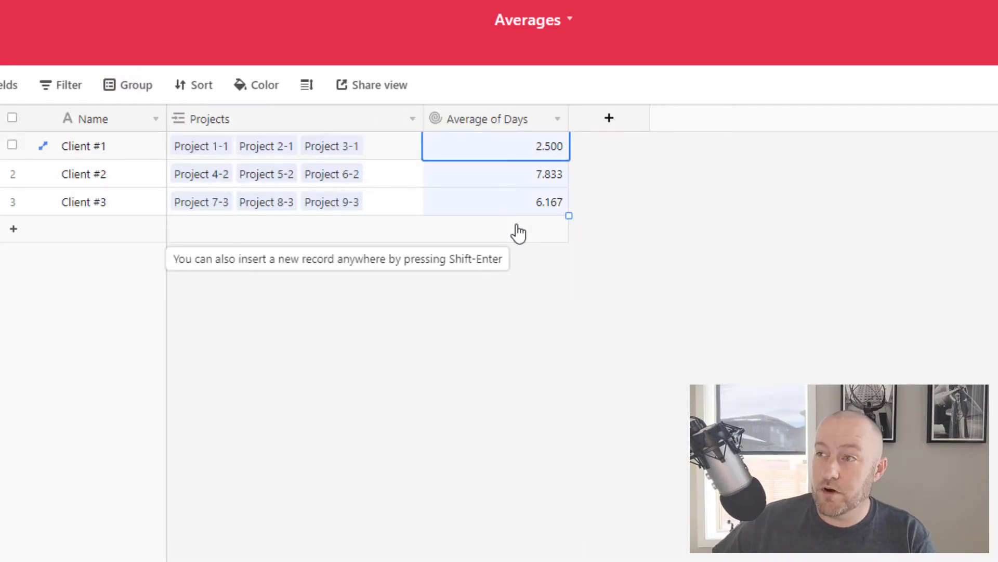
pyautogui.click(717, 236)
pyautogui.click(491, 157)
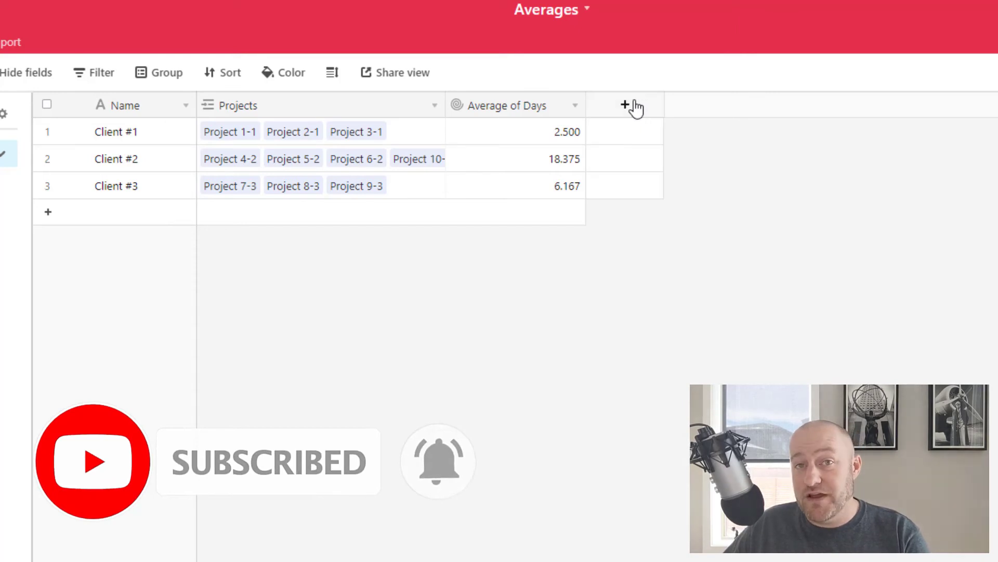
# - Add a 'Total Days' rollup of Projects' Days using SUM(values), giving 7.5, 73.5, 18.5
pyautogui.click(635, 106)
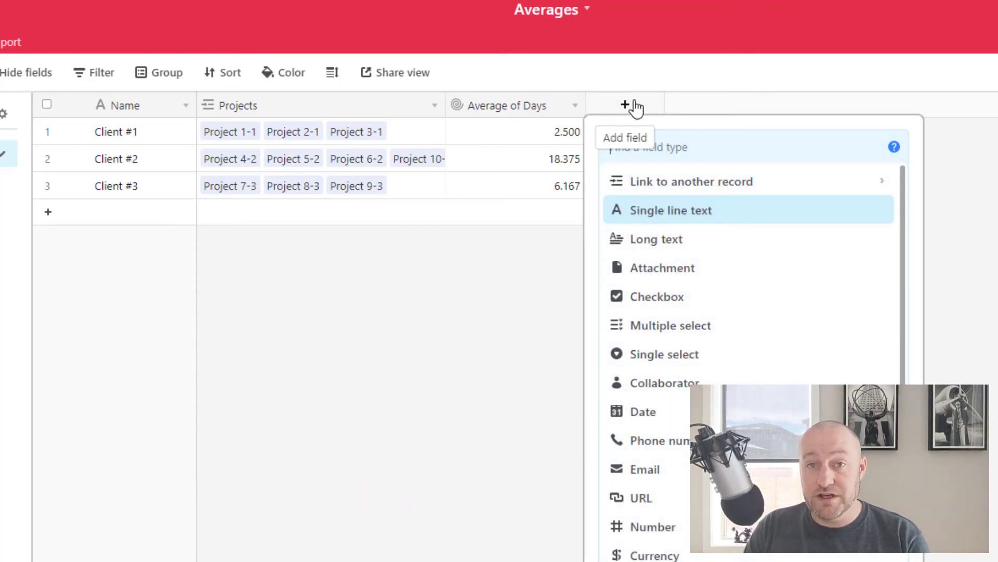
pyautogui.write('roll')
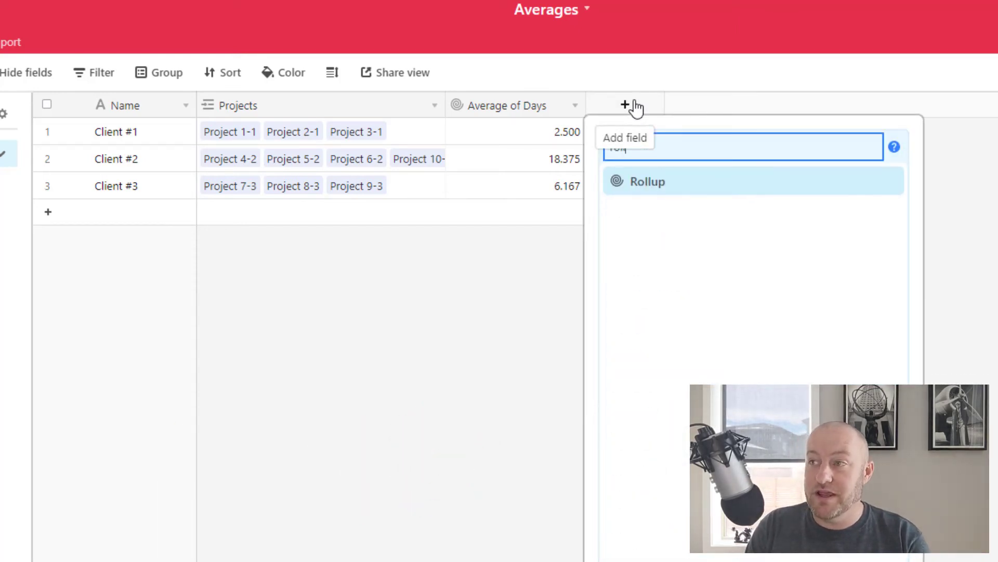
pyautogui.click(696, 184)
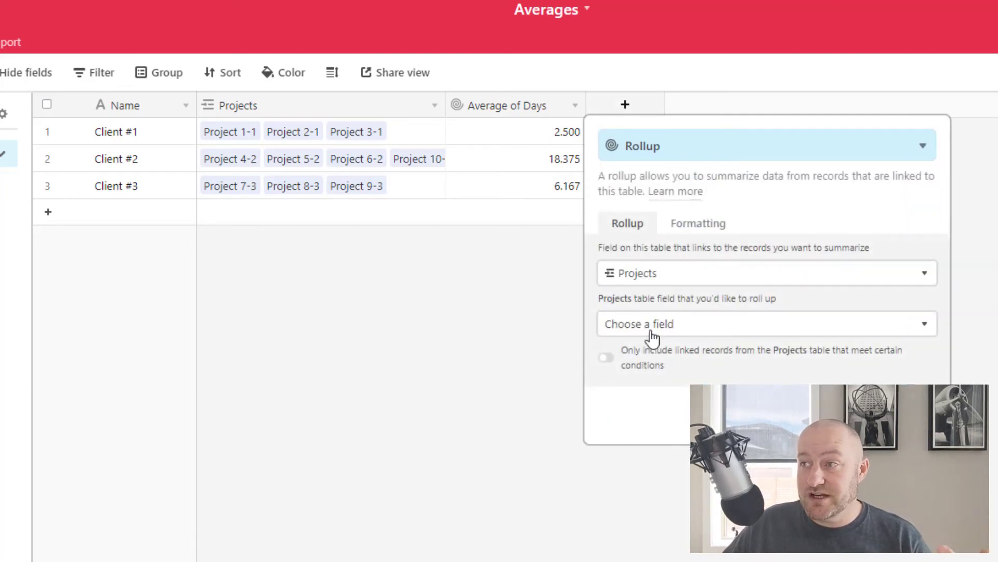
pyautogui.click(643, 327)
pyautogui.click(640, 468)
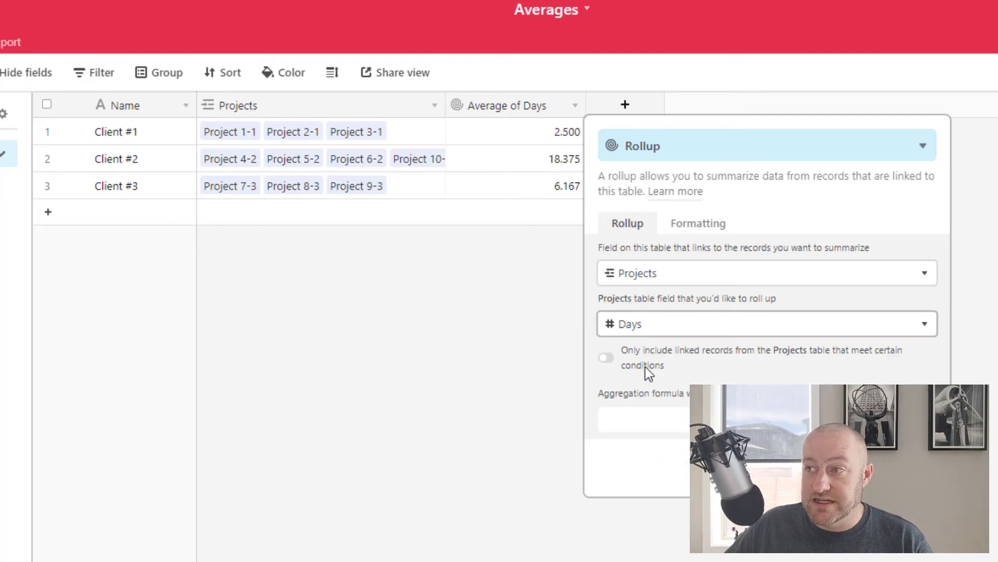
pyautogui.click(641, 423)
pyautogui.write('s')
pyautogui.click(642, 469)
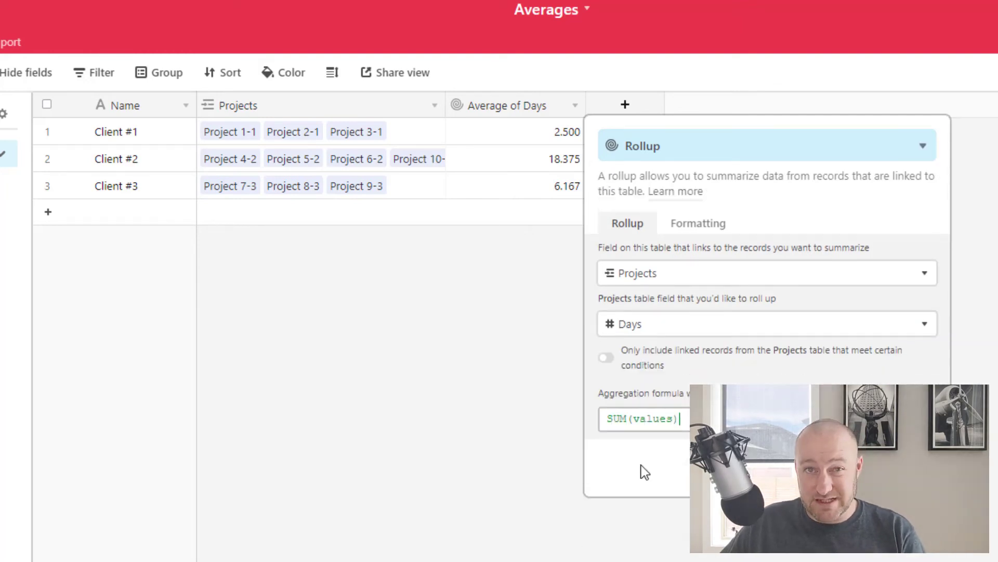
pyautogui.press('Return')
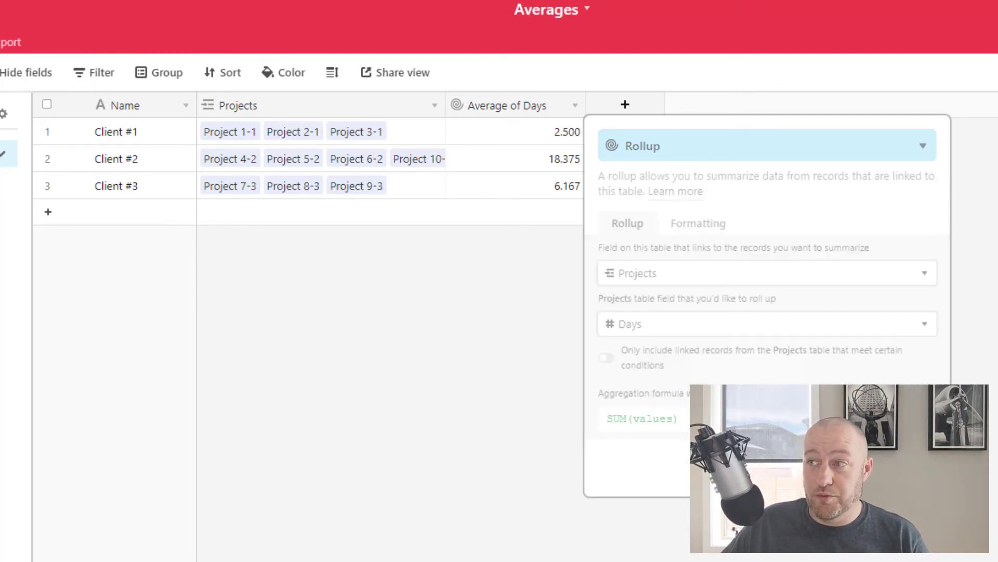
pyautogui.write('Total Days')
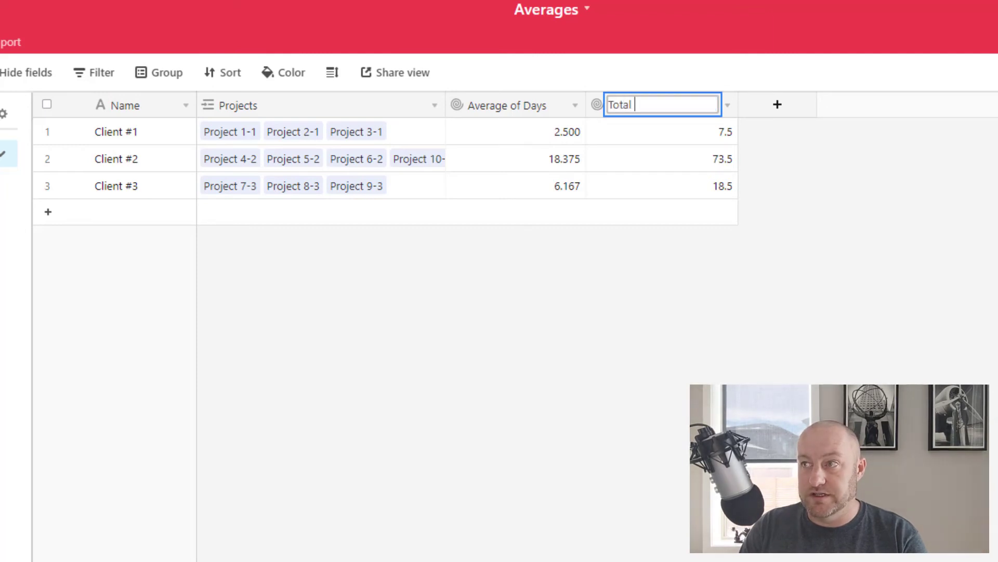
pyautogui.press('Return')
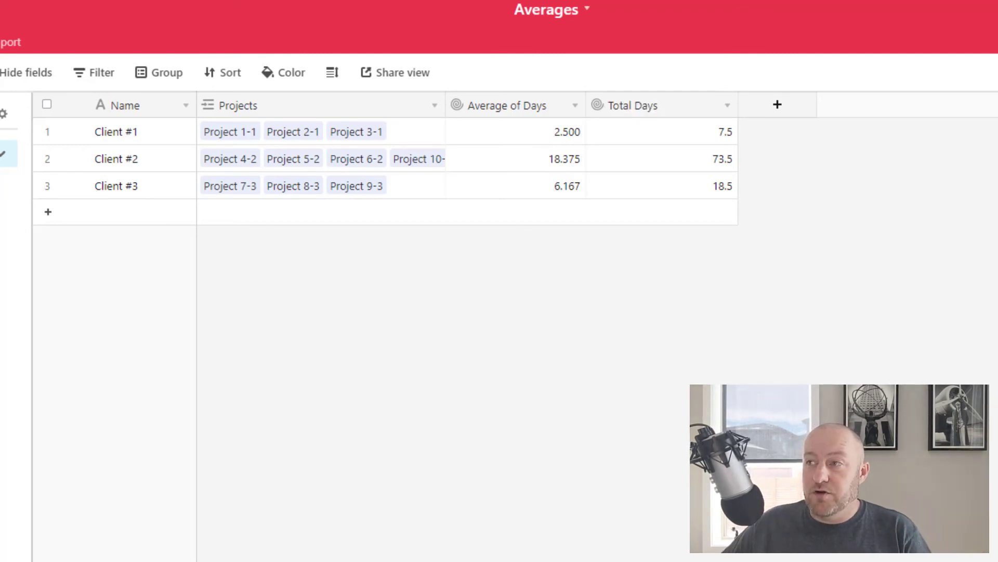
# - Narrow the Total Days column so its values 7.5, 73.5 and 18.5 fit
pyautogui.moveTo(738, 104); pyautogui.dragTo(693, 117)
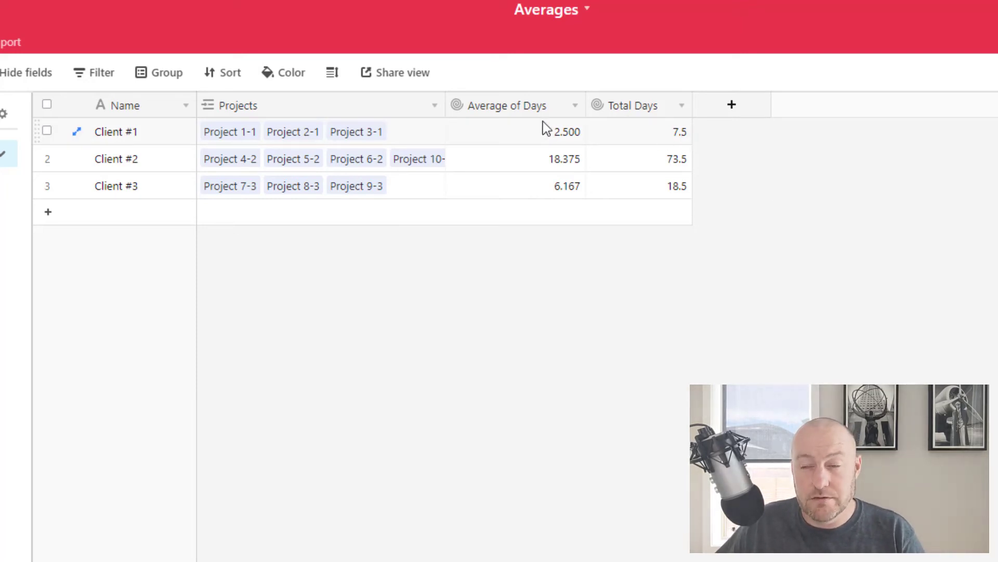
# - Add a narrowed 'Total Tasks' rollup summing linked Projects' Tasks: 80, 705, 190
pyautogui.click(733, 106)
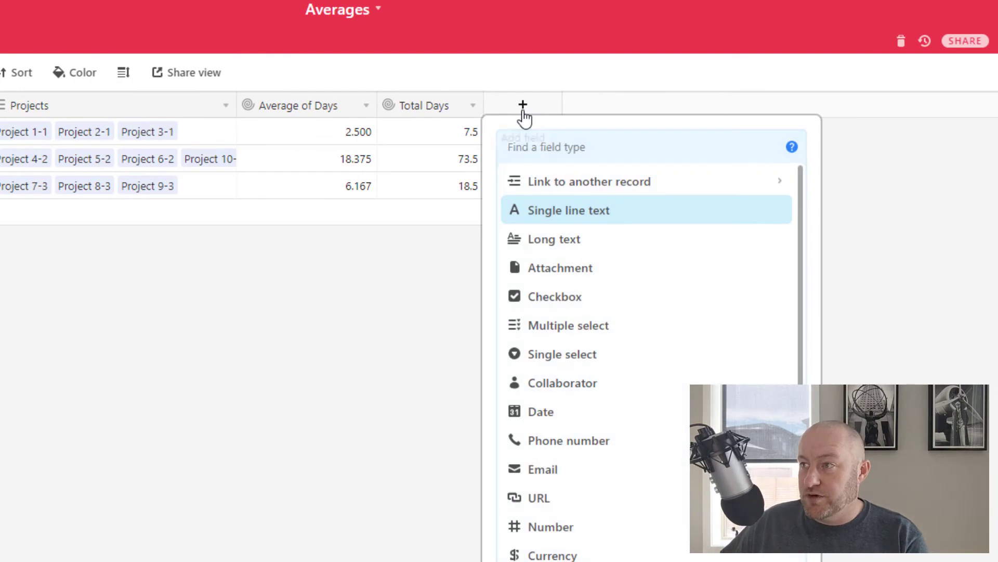
pyautogui.write('rollup')
pyautogui.press('Return')
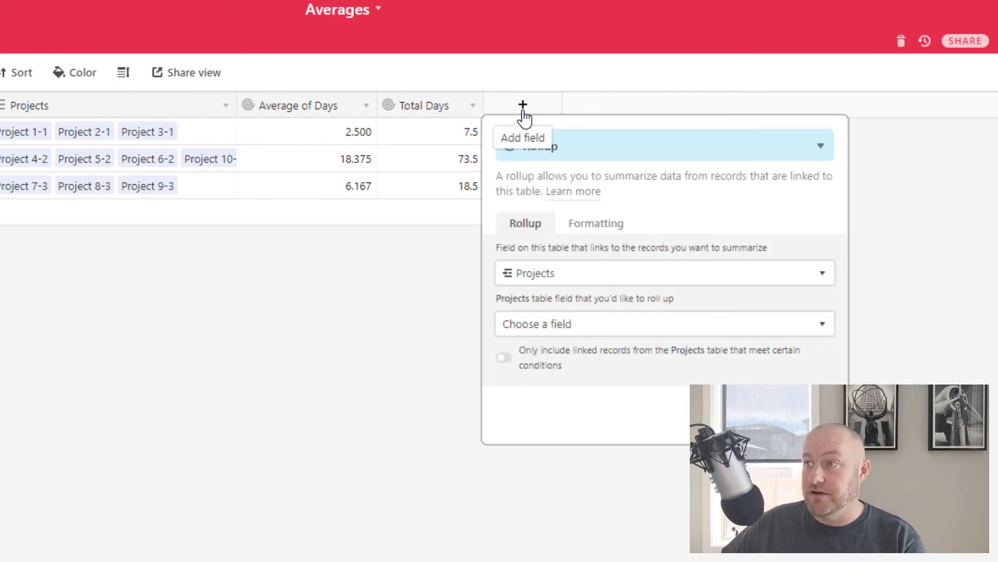
pyautogui.click(536, 325)
pyautogui.click(523, 439)
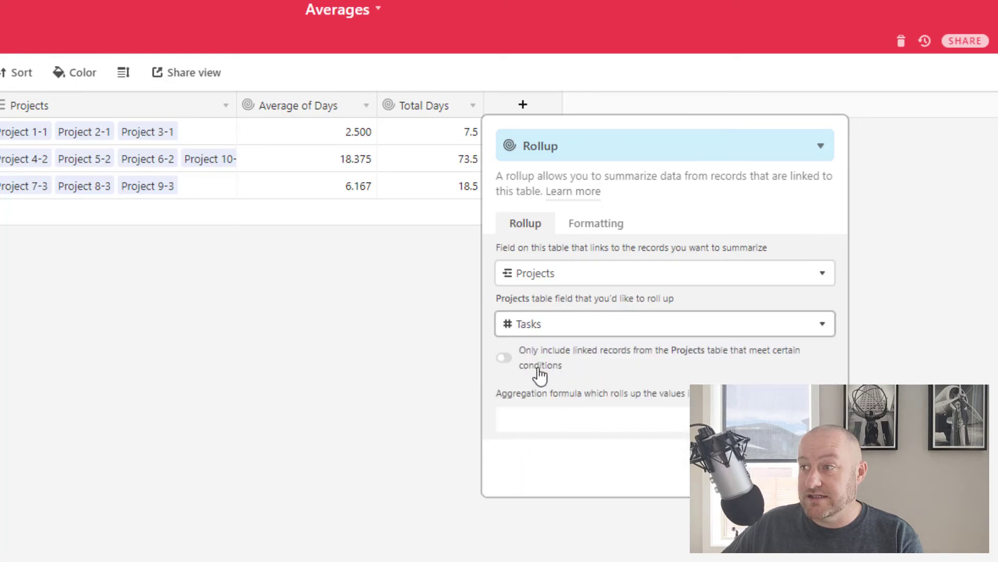
pyautogui.click(541, 409)
pyautogui.write('s')
pyautogui.click(537, 465)
pyautogui.press('Return')
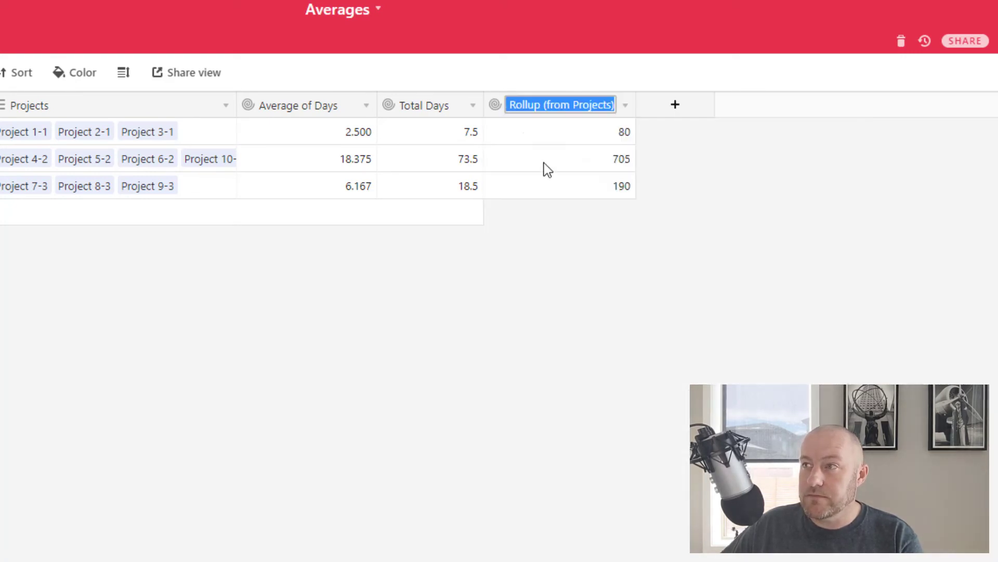
pyautogui.write('Total ')
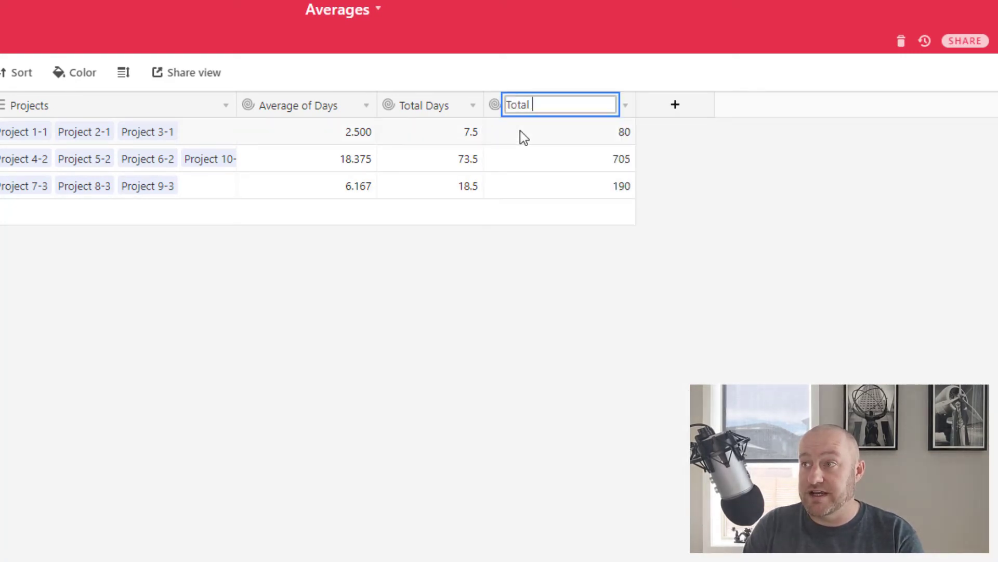
pyautogui.write('Tasks')
pyautogui.press('Return')
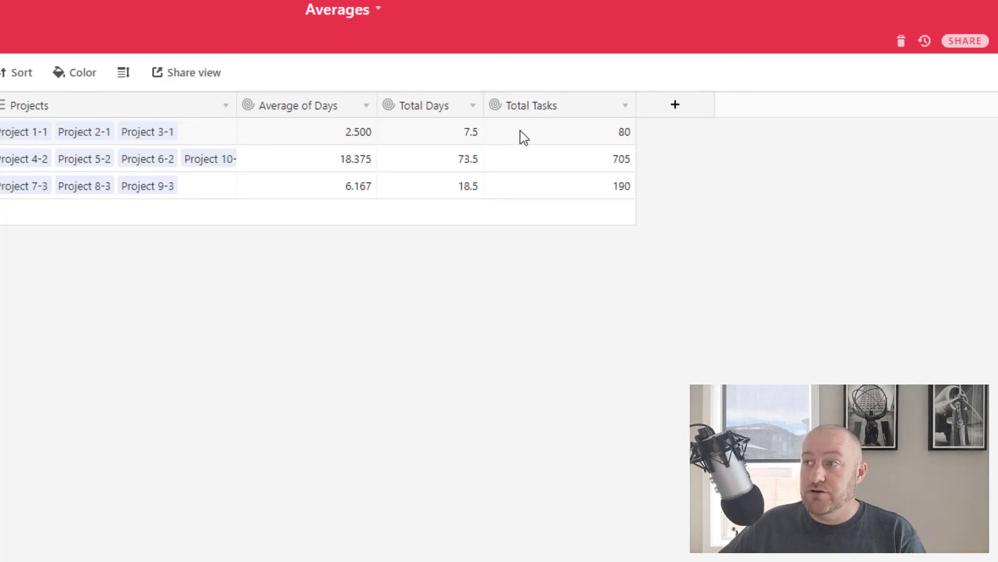
pyautogui.moveTo(632, 107); pyautogui.dragTo(586, 109)
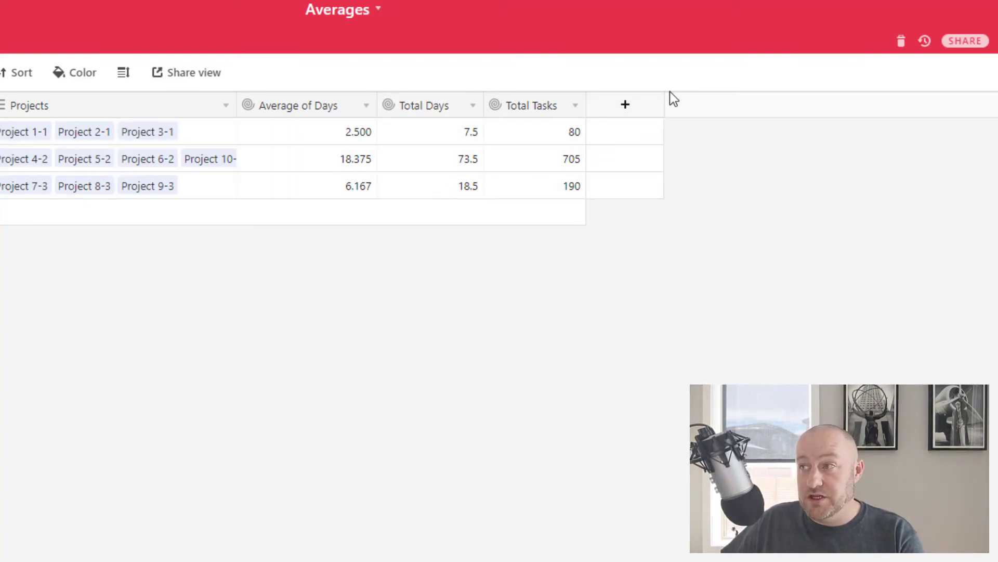
# - Add a Formula field computing {Total Days}/{Total Tasks}
pyautogui.click(637, 114)
pyautogui.write('formula')
pyautogui.press('Return')
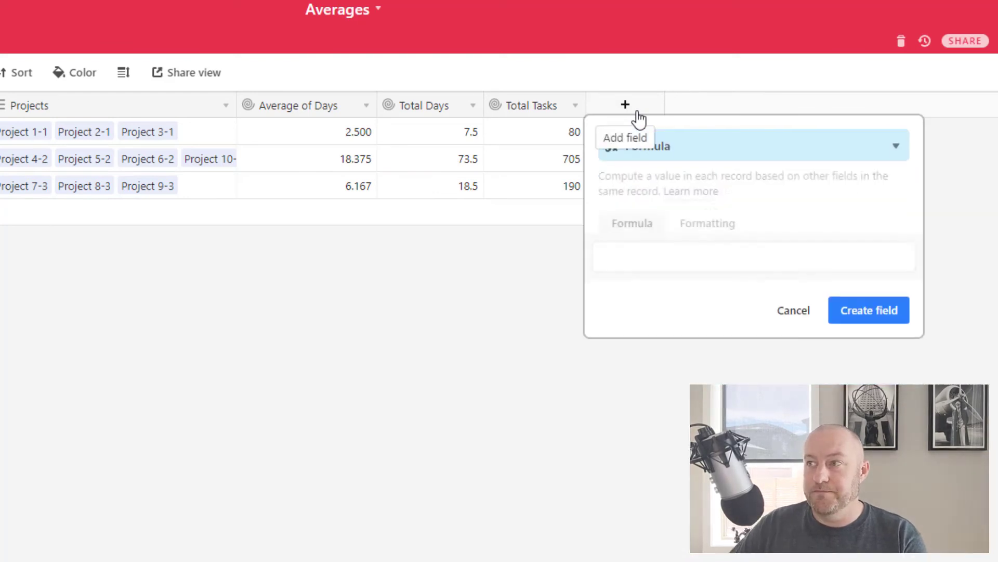
pyautogui.click(663, 262)
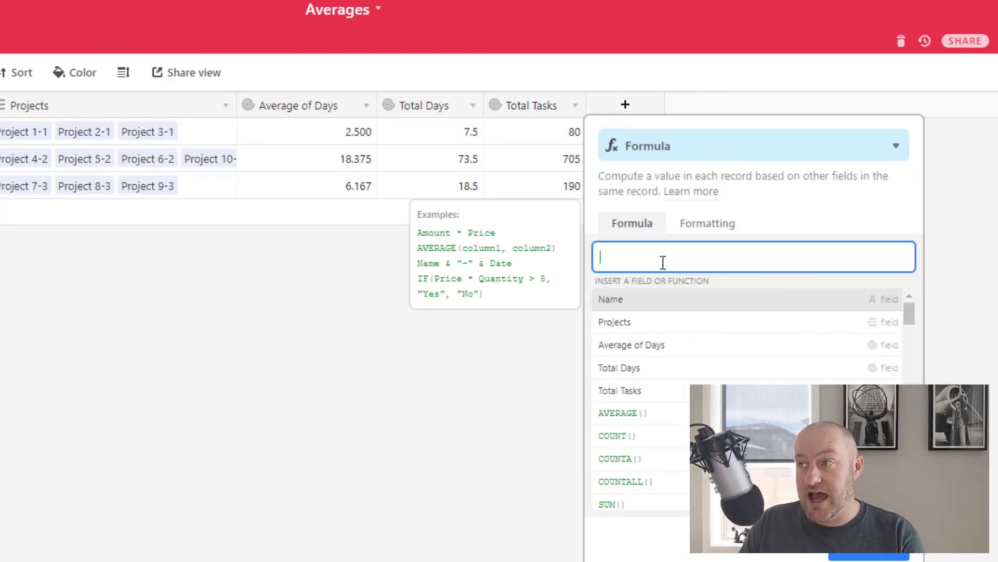
pyautogui.write('day')
pyautogui.press('Down')
pyautogui.press('Return')
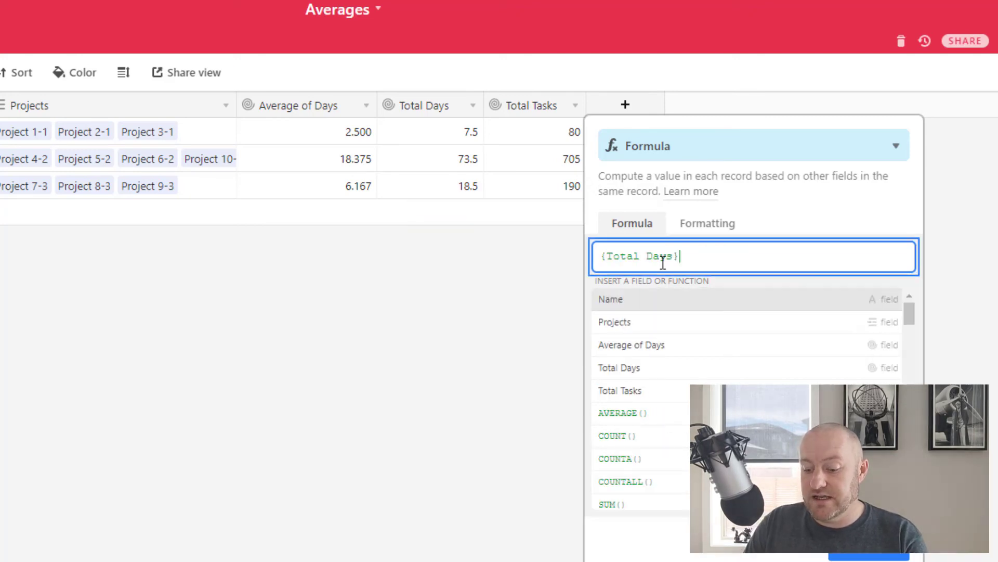
pyautogui.write('/tot')
pyautogui.press('Down')
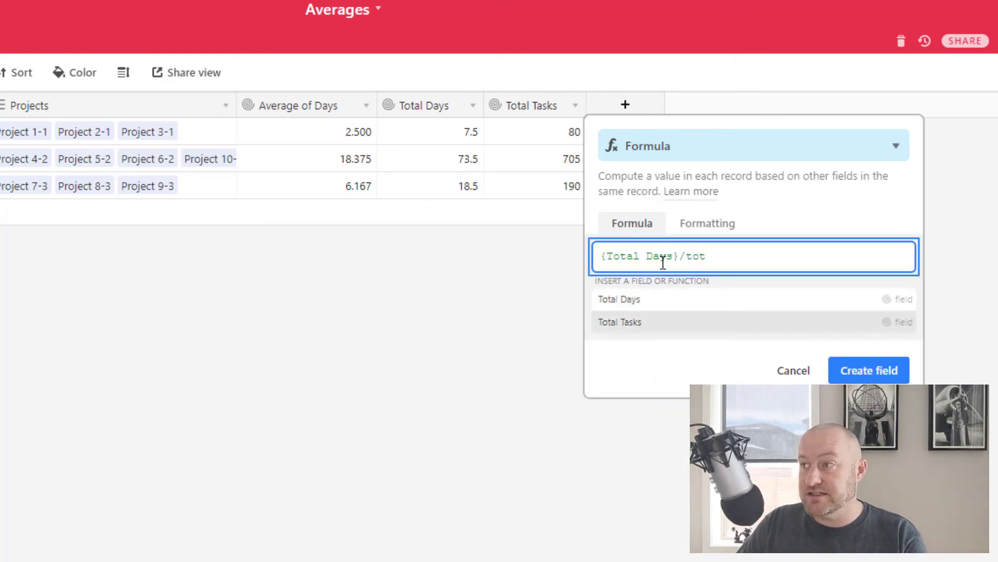
pyautogui.press('Return')
# - Format the formula as Decimal with 1.000 precision and name it 'Days / Task'
pyautogui.click(708, 224)
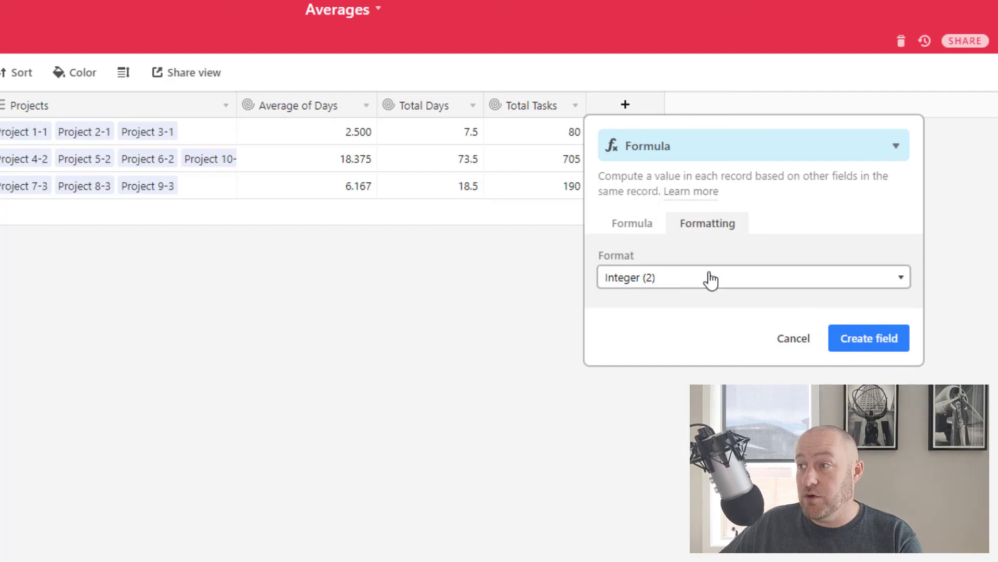
pyautogui.click(708, 279)
pyautogui.click(677, 292)
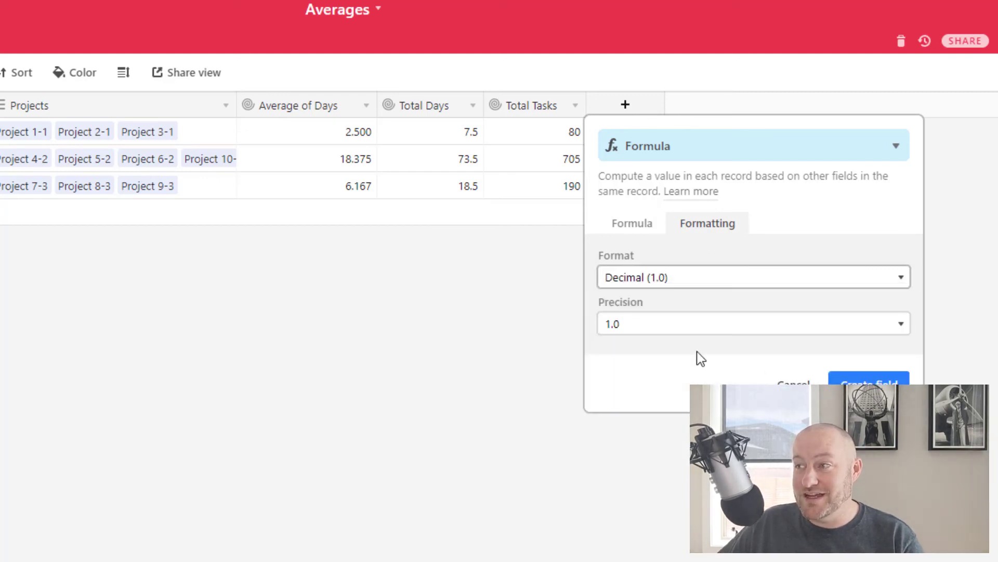
pyautogui.click(676, 325)
pyautogui.click(645, 387)
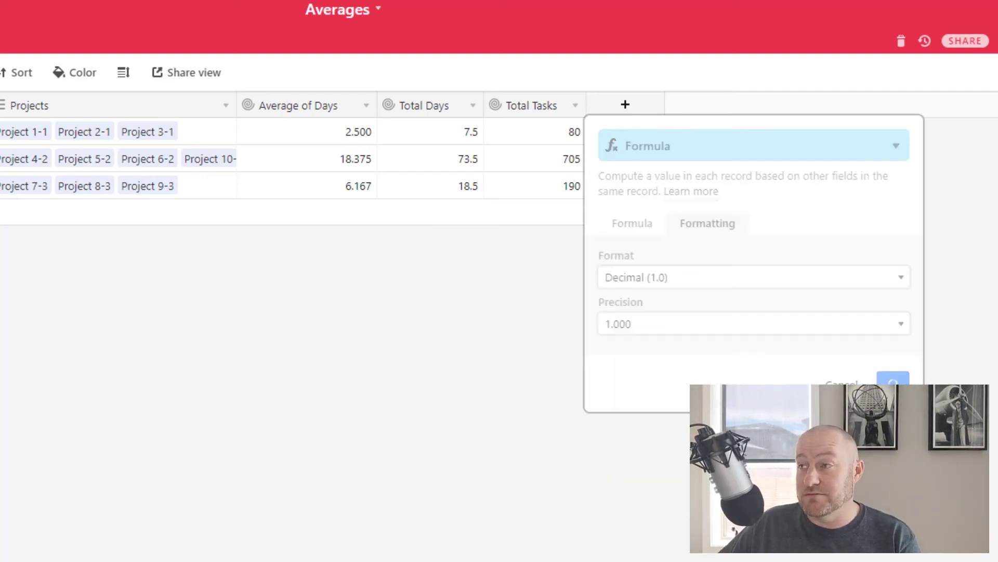
pyautogui.click(869, 379)
pyautogui.write('Days')
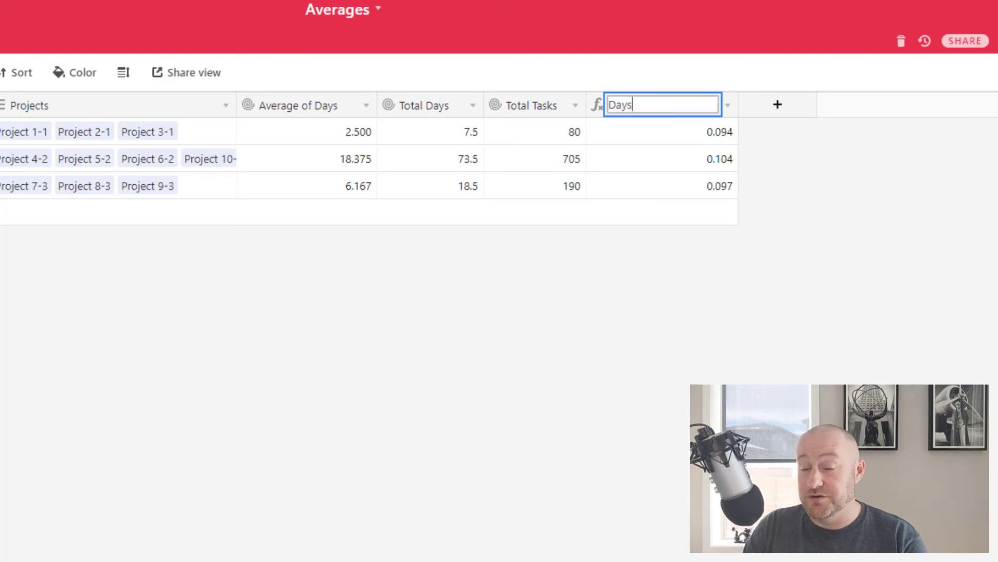
pyautogui.write(' / Task')
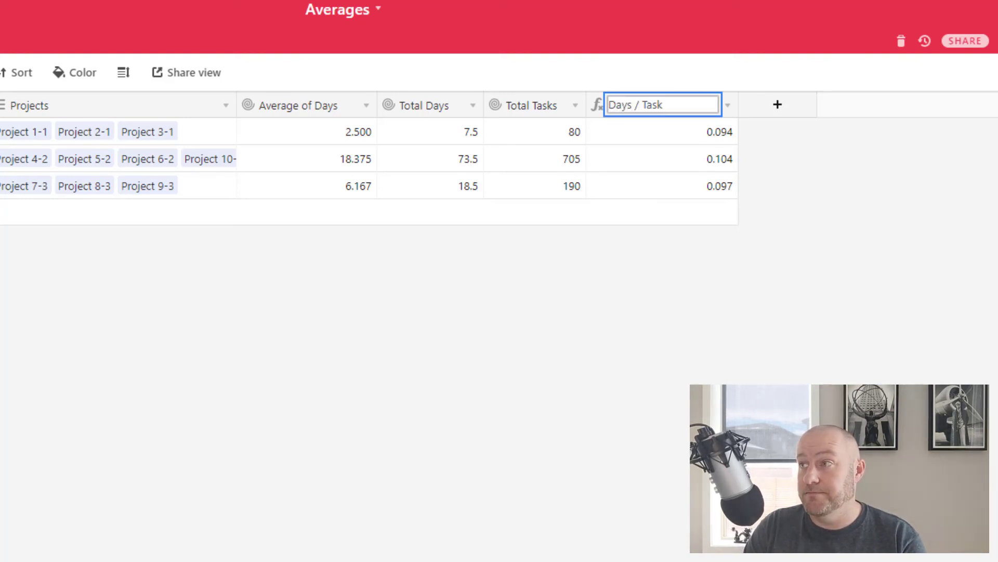
pyautogui.press('Return')
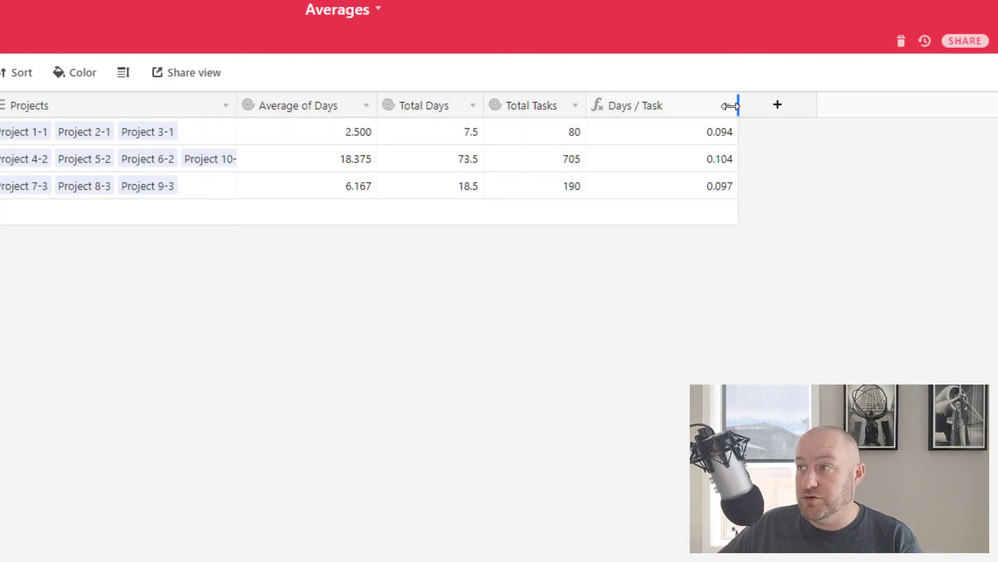
# - Narrow the Days / Task column by dragging its right border left until it fits its values
pyautogui.moveTo(737, 104); pyautogui.dragTo(693, 106)
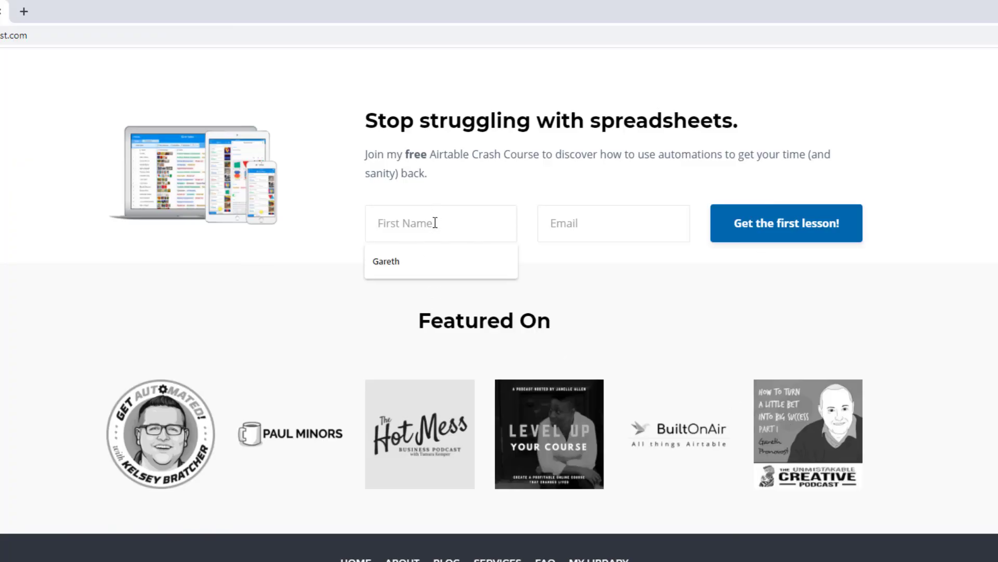
# - Fill in the crash course sign-up form with a first name and the suggested e-mail address
pyautogui.write('Gareth')
pyautogui.press('Tab')
pyautogui.write('garet')
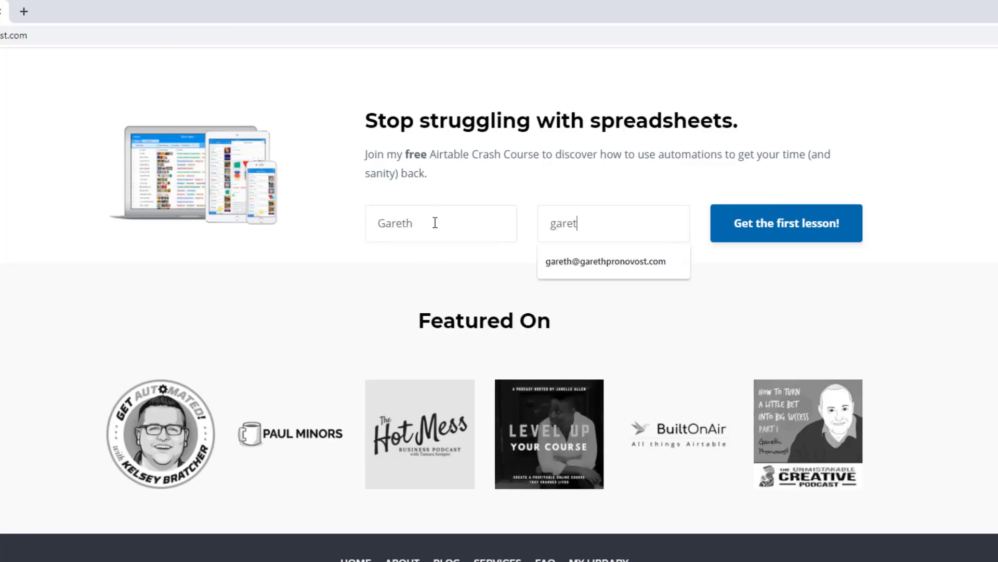
pyautogui.press('Down')
pyautogui.press('Return')
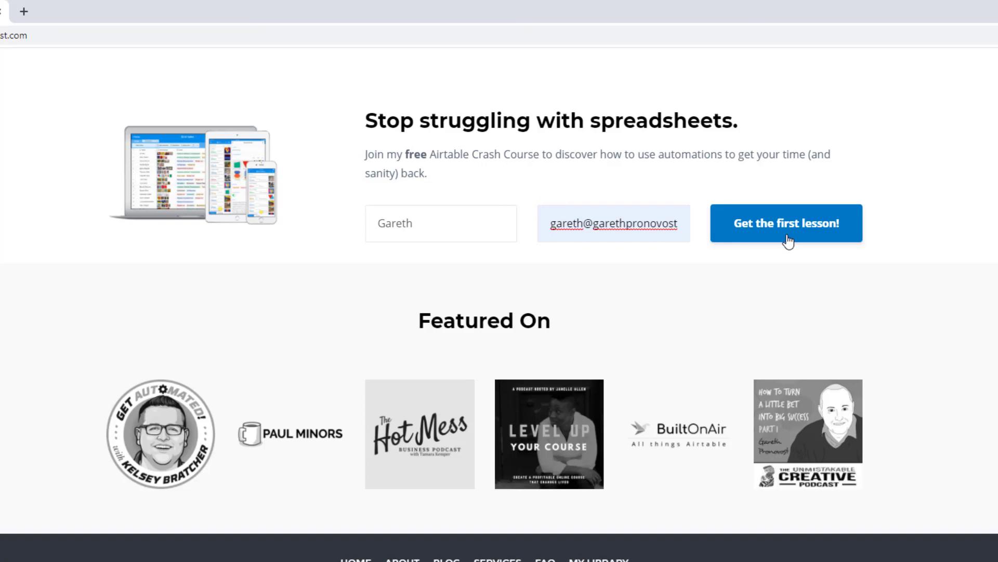
# - Go to the Services page and scroll down to the three support option cards
pyautogui.scroll(20, 788, 241)
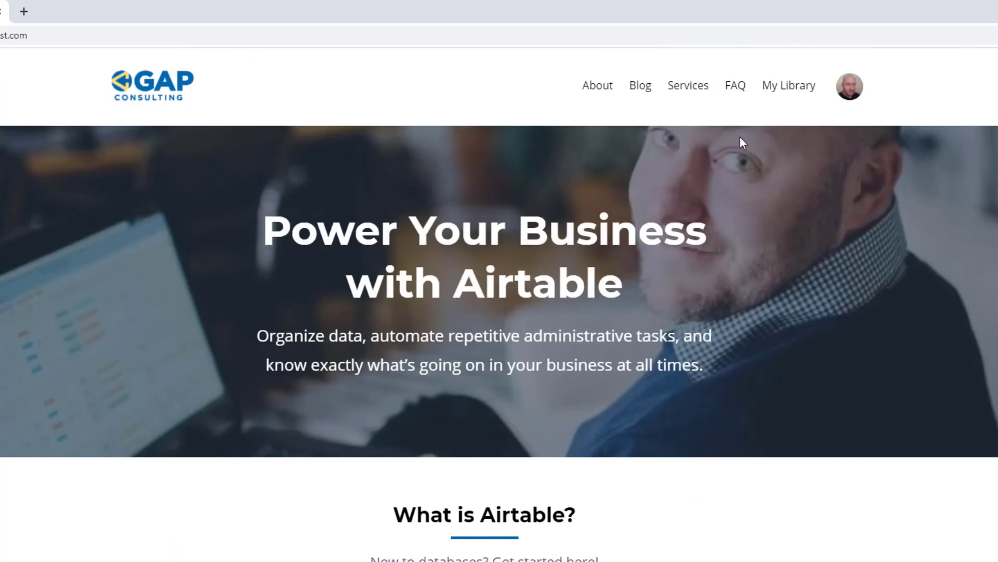
pyautogui.click(689, 89)
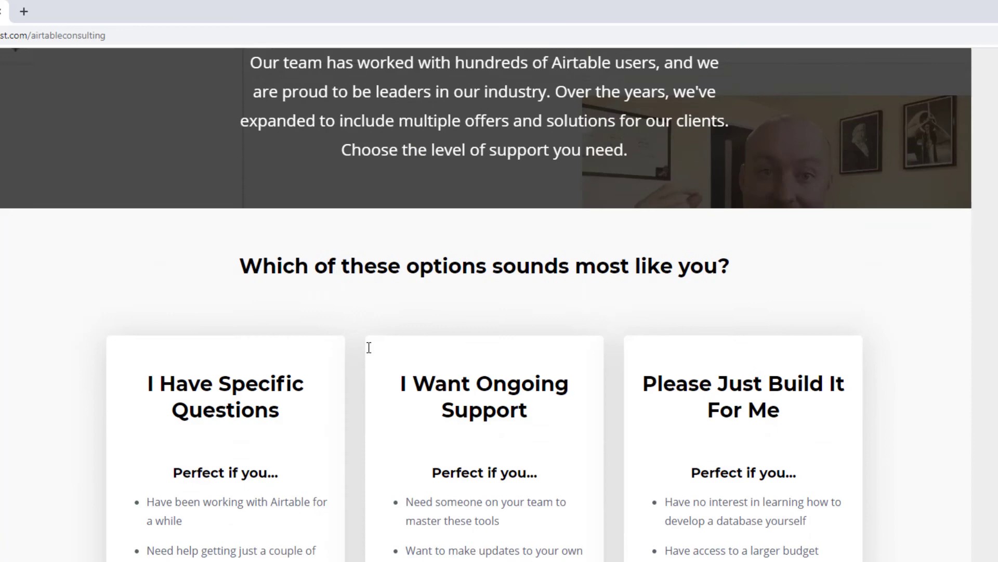
pyautogui.scroll(-5, 370, 348)
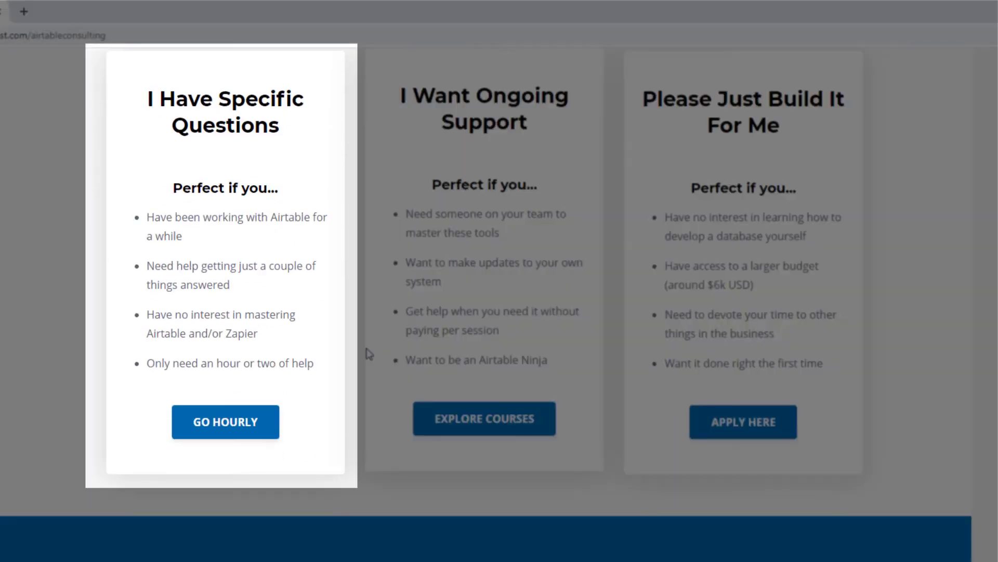